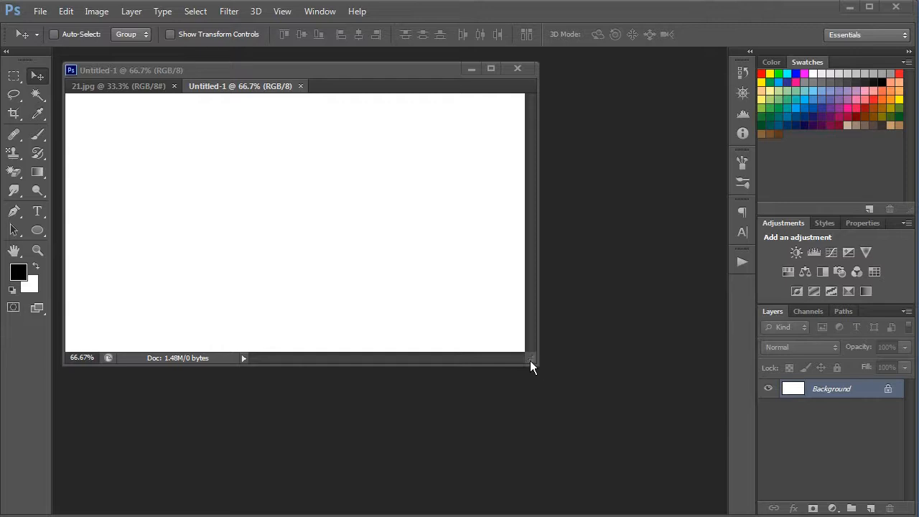
Enlarge the Untitled-1 document window around the canvas and activate the Pen tool.
{"action": "left_click_drag", "start_coordinate": [531, 359], "coordinate": [638, 488]}
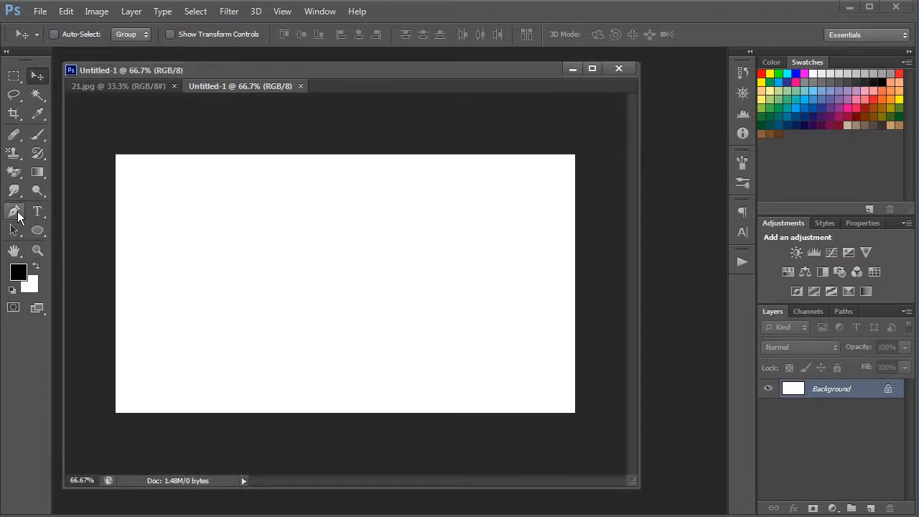
{"action": "left_click", "coordinate": [39, 230]}
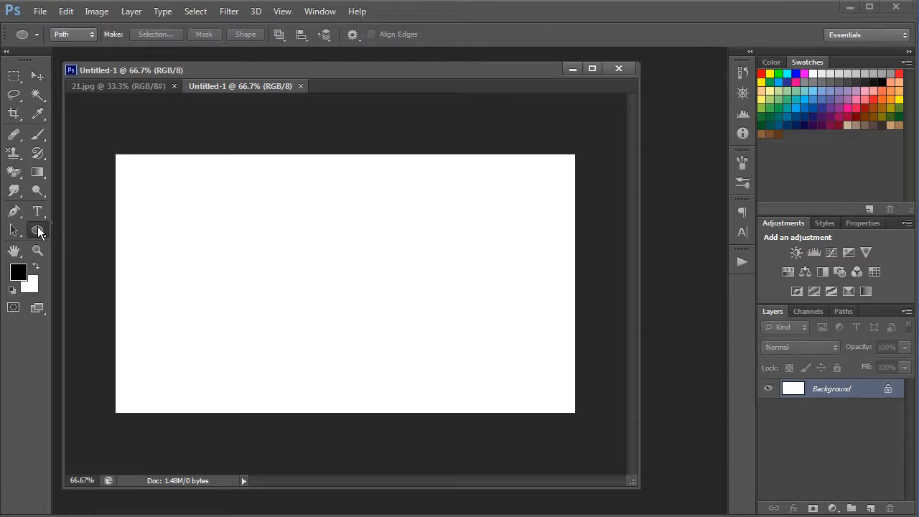
{"action": "right_click", "coordinate": [38, 229]}
{"action": "left_click", "coordinate": [80, 229]}
{"action": "left_click", "coordinate": [21, 213]}
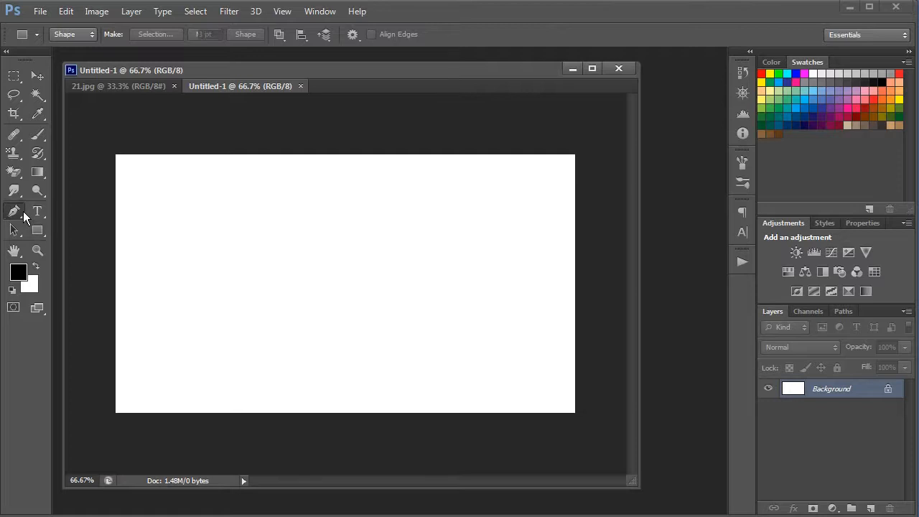
{"action": "right_click", "coordinate": [21, 213]}
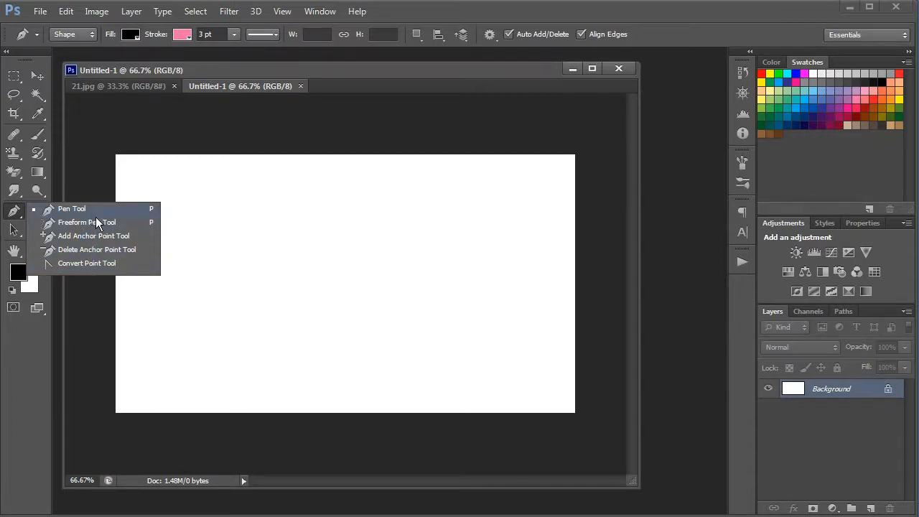
{"action": "left_click", "coordinate": [15, 213]}
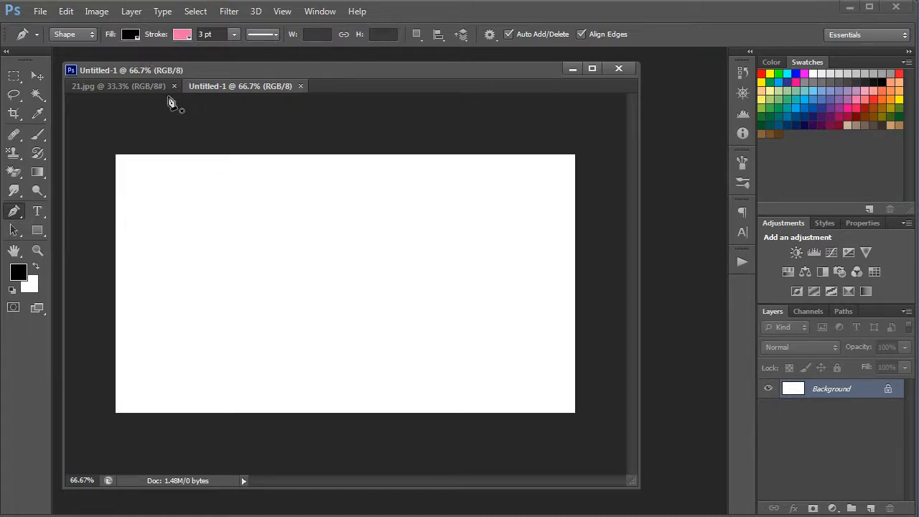
Draw a closed black shape about 505 by 341 px with a 3 pt pink stroke in the Pen tool's Shape mode, and delete its layer.
{"action": "left_click", "coordinate": [306, 178]}
{"action": "left_click_drag", "start_coordinate": [245, 264], "coordinate": [306, 309]}
{"action": "left_click_drag", "start_coordinate": [423, 336], "coordinate": [429, 368]}
{"action": "left_click_drag", "start_coordinate": [440, 185], "coordinate": [512, 210]}
{"action": "left_click_drag", "start_coordinate": [354, 204], "coordinate": [312, 180]}
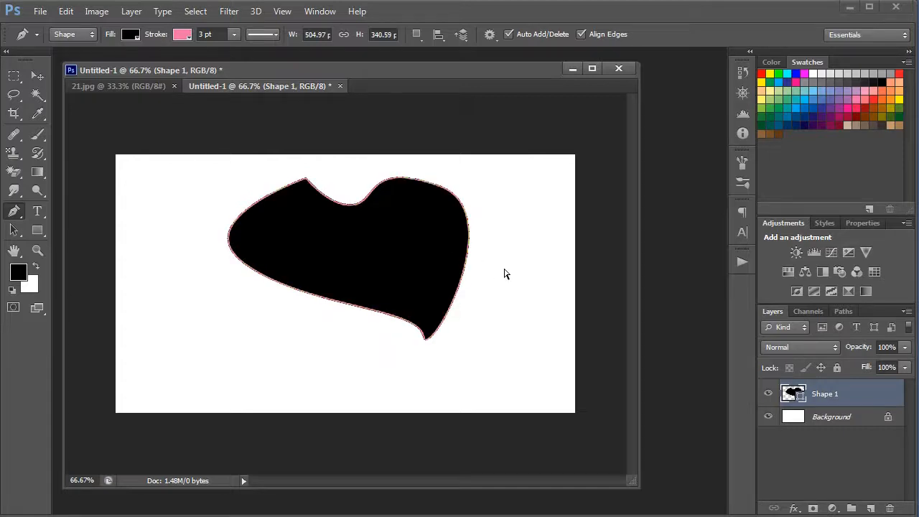
{"action": "left_click", "coordinate": [890, 509]}
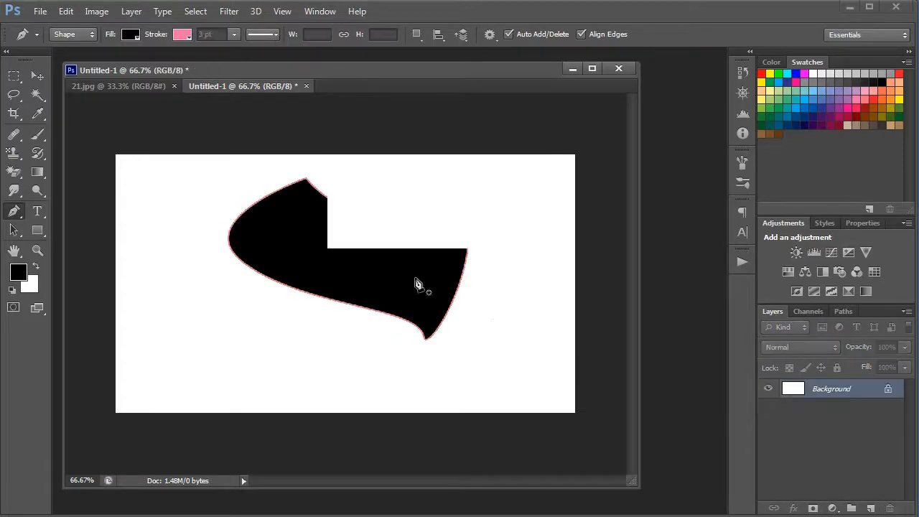
Set the Pen tool's drawing mode to Path.
{"action": "left_click", "coordinate": [86, 38]}
{"action": "left_click", "coordinate": [76, 56]}
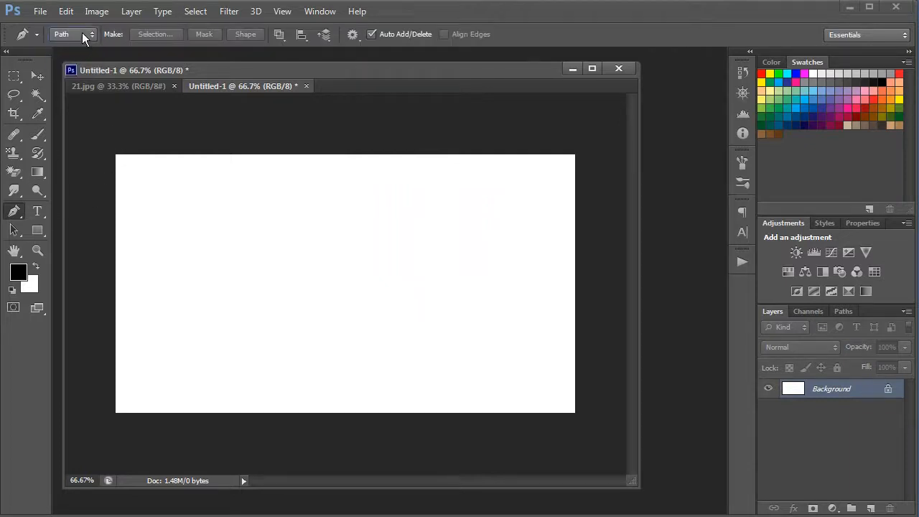
{"action": "left_click", "coordinate": [82, 32]}
{"action": "left_click", "coordinate": [73, 36]}
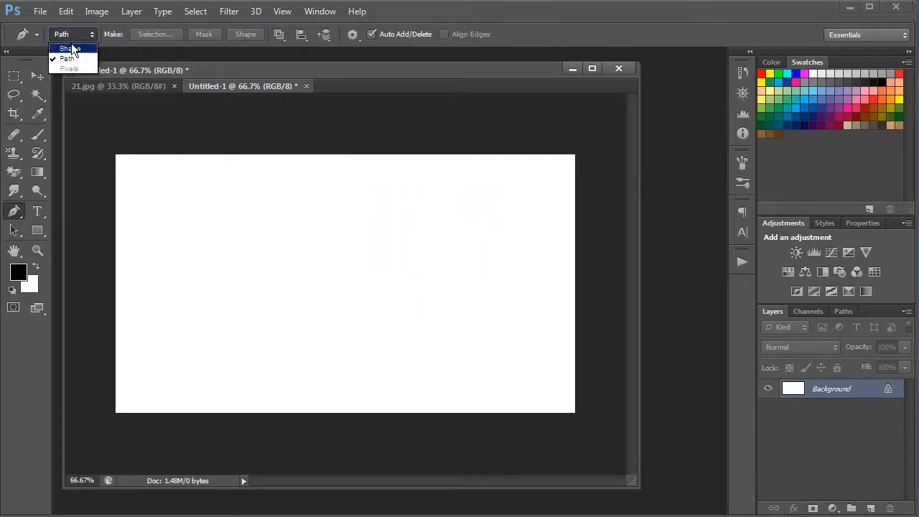
{"action": "left_click", "coordinate": [77, 50]}
{"action": "left_click", "coordinate": [77, 30]}
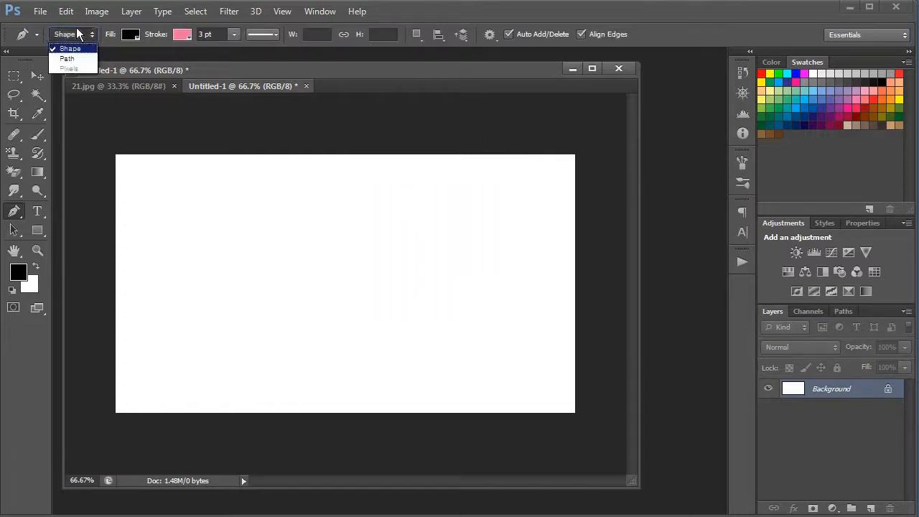
{"action": "left_click", "coordinate": [70, 58]}
Draw a closed, roughly U-shaped curved path across the canvas and show it in the list of paths.
{"action": "left_click", "coordinate": [247, 211]}
{"action": "left_click_drag", "start_coordinate": [321, 210], "coordinate": [363, 228]}
{"action": "left_click_drag", "start_coordinate": [365, 296], "coordinate": [418, 330]}
{"action": "left_click_drag", "start_coordinate": [445, 238], "coordinate": [509, 264]}
{"action": "left_click_drag", "start_coordinate": [479, 338], "coordinate": [544, 320]}
{"action": "left_click_drag", "start_coordinate": [293, 333], "coordinate": [205, 250]}
{"action": "left_click", "coordinate": [246, 214]}
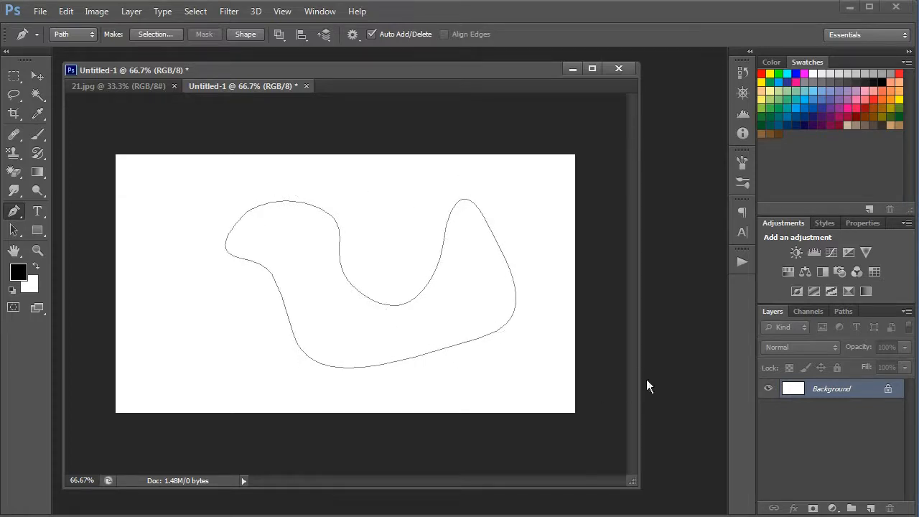
{"action": "left_click", "coordinate": [848, 312]}
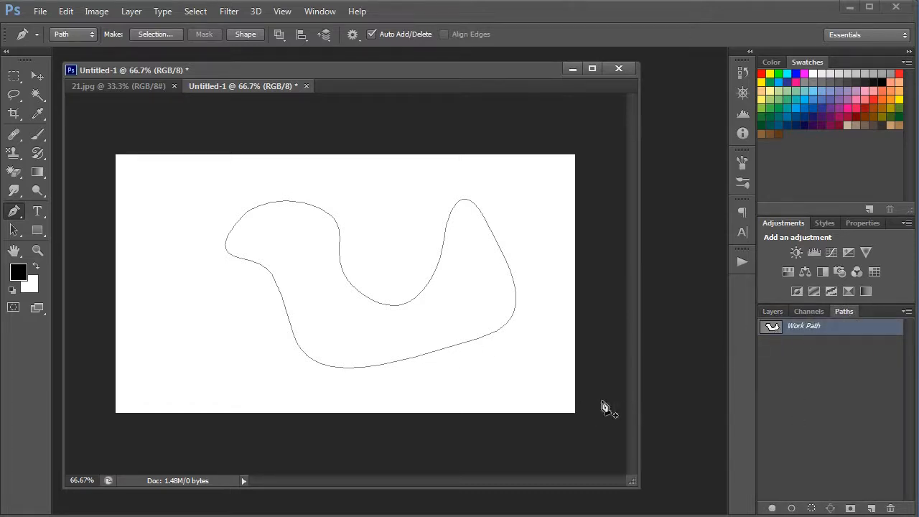
Add a new empty layer above the Background and select it.
{"action": "left_click", "coordinate": [773, 312]}
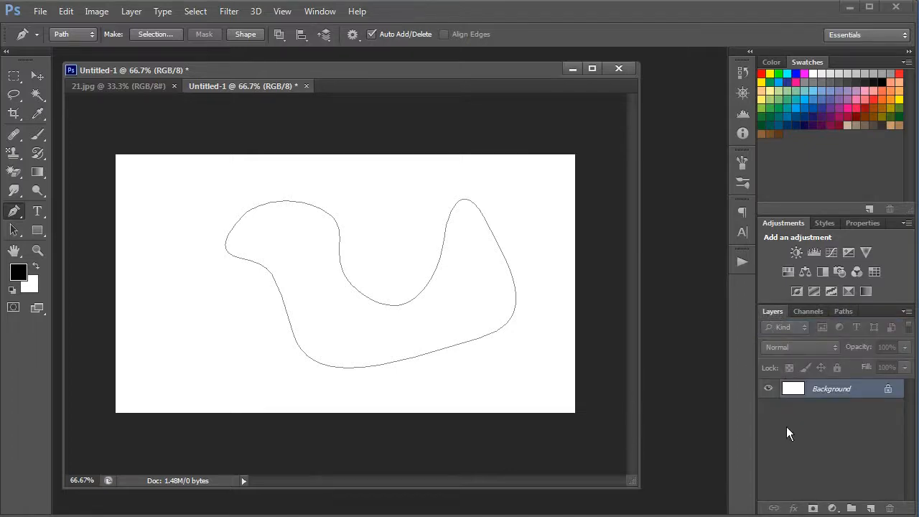
{"action": "left_click", "coordinate": [871, 507]}
{"action": "left_click", "coordinate": [832, 454]}
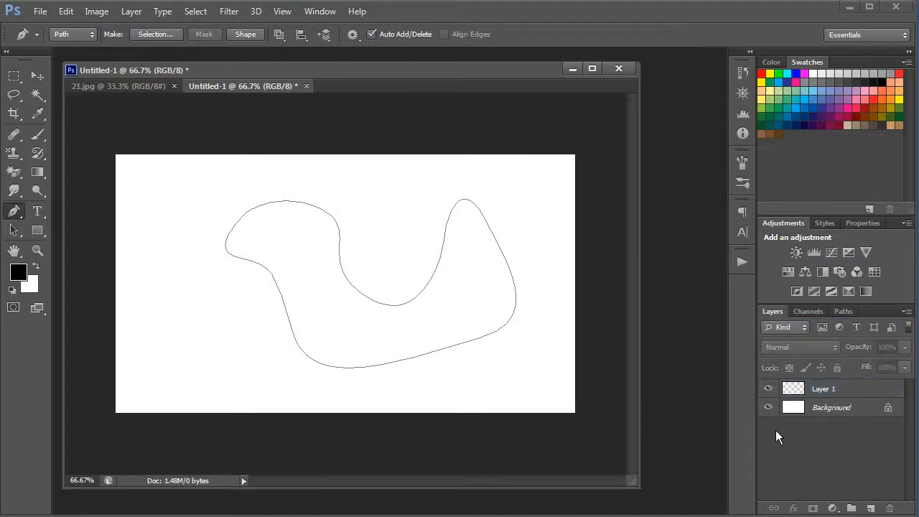
{"action": "left_click", "coordinate": [796, 391]}
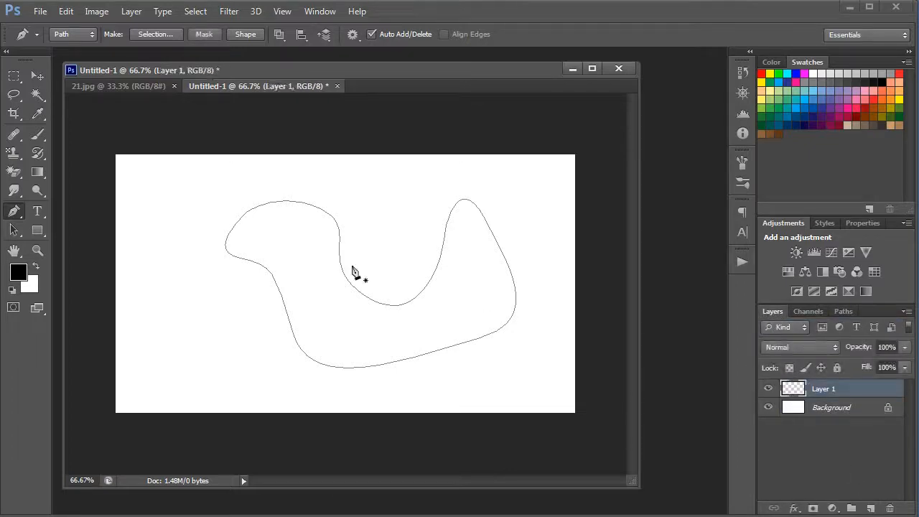
Deselect the current work path and draw a closed four-point curved path near the canvas centre.
{"action": "left_click", "coordinate": [839, 311]}
{"action": "left_click", "coordinate": [832, 382]}
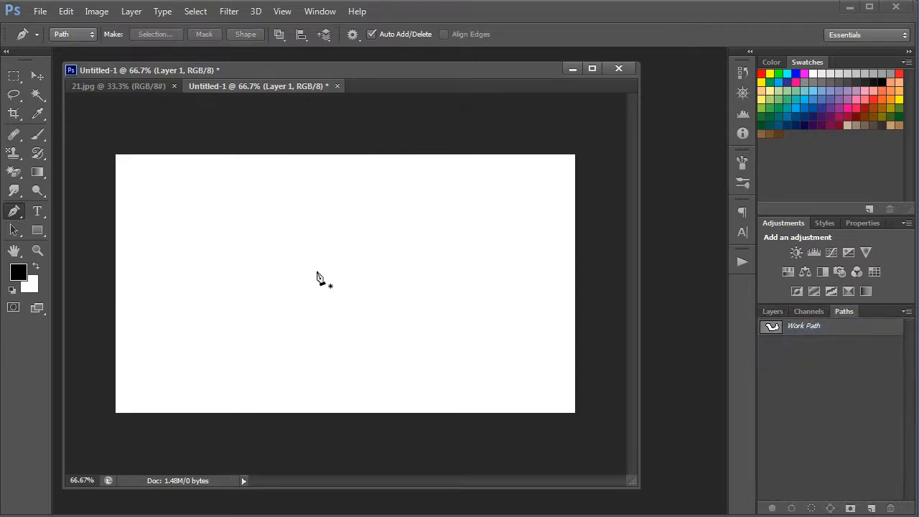
{"action": "left_click", "coordinate": [309, 268]}
{"action": "left_click_drag", "start_coordinate": [303, 315], "coordinate": [382, 324]}
{"action": "left_click_drag", "start_coordinate": [402, 248], "coordinate": [447, 237]}
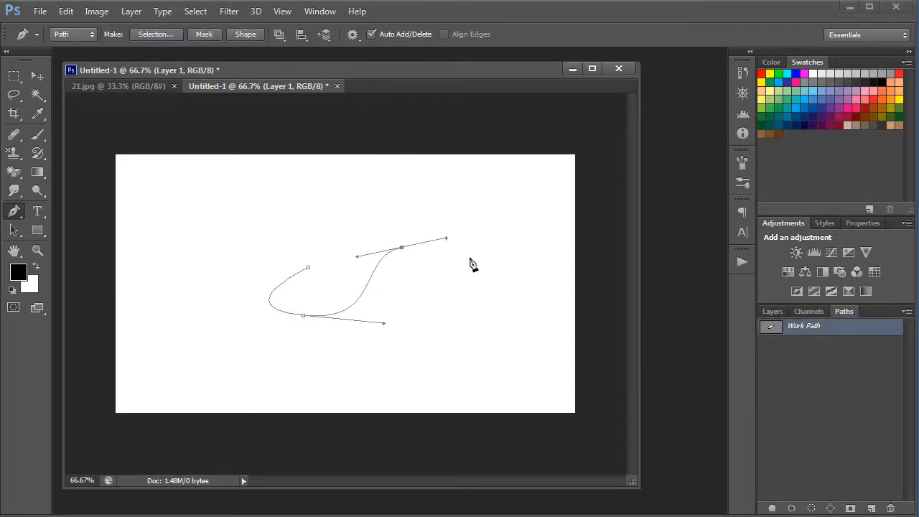
{"action": "left_click_drag", "start_coordinate": [337, 215], "coordinate": [306, 243]}
{"action": "left_click", "coordinate": [310, 266]}
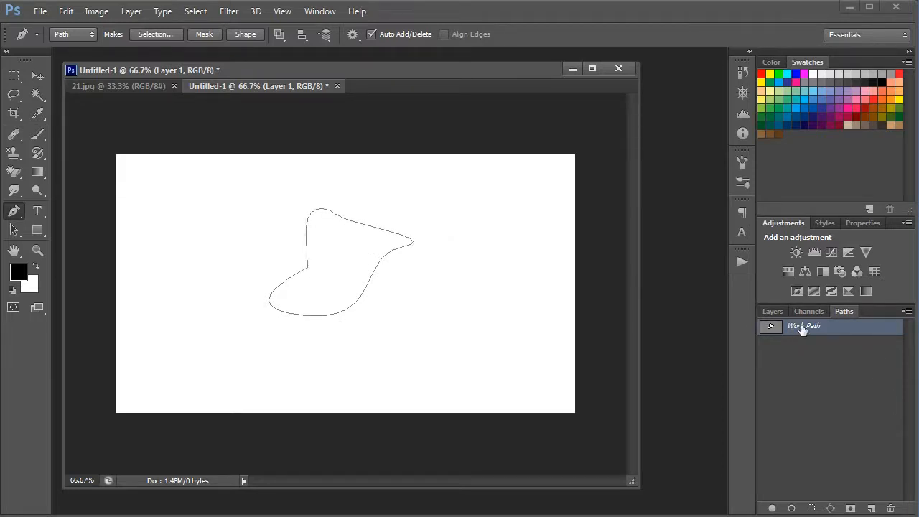
With the work path deselected, draw a larger closed five-point curved path and save it as a permanent path.
{"action": "left_click", "coordinate": [858, 402]}
{"action": "left_click", "coordinate": [501, 295]}
{"action": "left_click_drag", "start_coordinate": [328, 309], "coordinate": [301, 261]}
{"action": "left_click_drag", "start_coordinate": [360, 190], "coordinate": [384, 190]}
{"action": "left_click_drag", "start_coordinate": [437, 220], "coordinate": [469, 256]}
{"action": "left_click_drag", "start_coordinate": [481, 248], "coordinate": [505, 270]}
{"action": "left_click", "coordinate": [501, 296]}
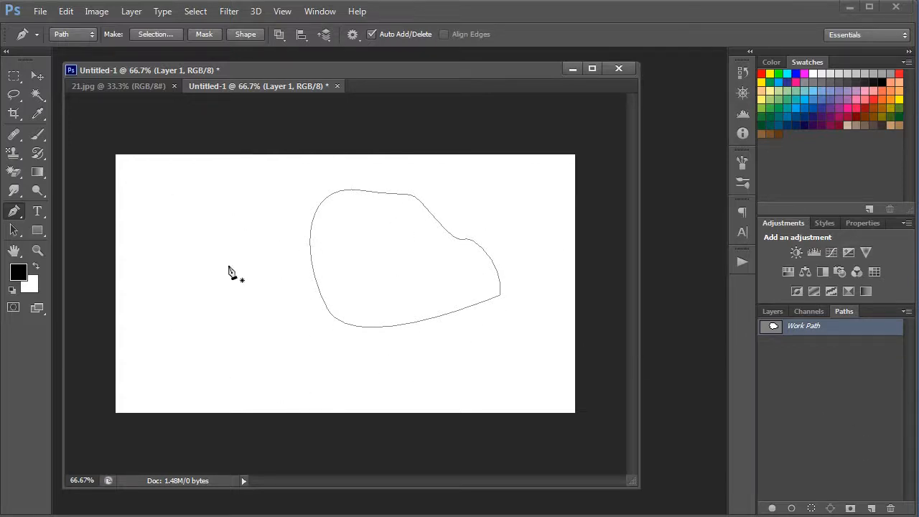
{"action": "left_click_drag", "start_coordinate": [846, 333], "coordinate": [871, 507]}
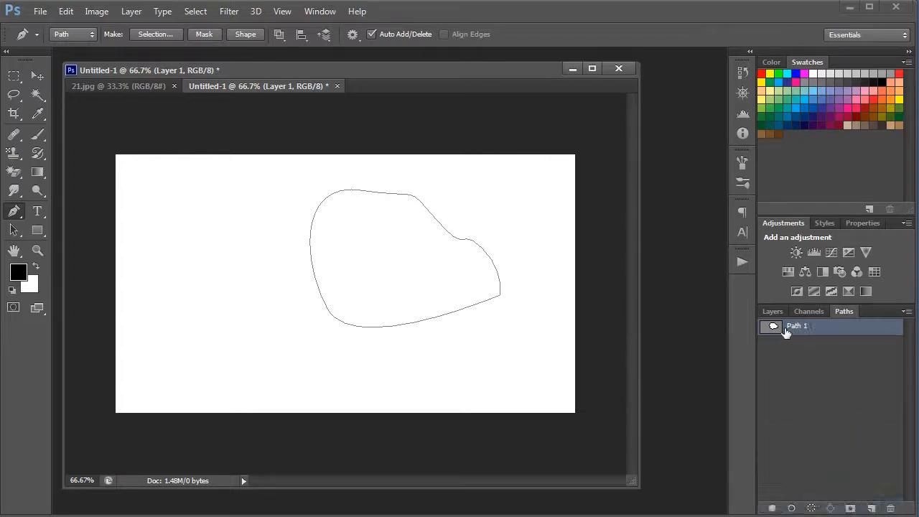
With the saved path deselected, draw a closed boot-shaped work path, and delete both the work path and the saved path.
{"action": "left_click", "coordinate": [834, 387]}
{"action": "left_click", "coordinate": [297, 250]}
{"action": "left_click_drag", "start_coordinate": [292, 310], "coordinate": [372, 341]}
{"action": "left_click_drag", "start_coordinate": [433, 270], "coordinate": [450, 235]}
{"action": "left_click_drag", "start_coordinate": [445, 193], "coordinate": [361, 223]}
{"action": "left_click_drag", "start_coordinate": [344, 254], "coordinate": [302, 256]}
{"action": "left_click", "coordinate": [296, 250]}
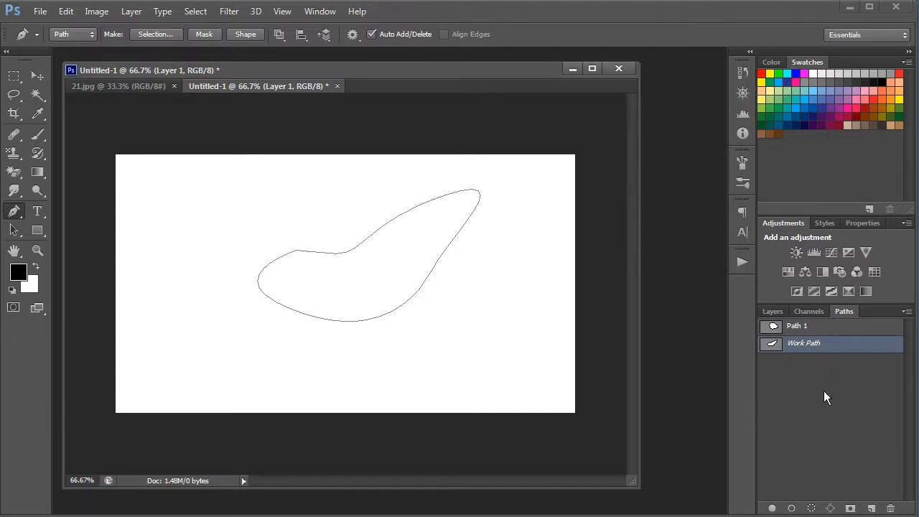
{"action": "left_click_drag", "start_coordinate": [833, 345], "coordinate": [892, 508]}
{"action": "left_click_drag", "start_coordinate": [822, 329], "coordinate": [890, 508]}
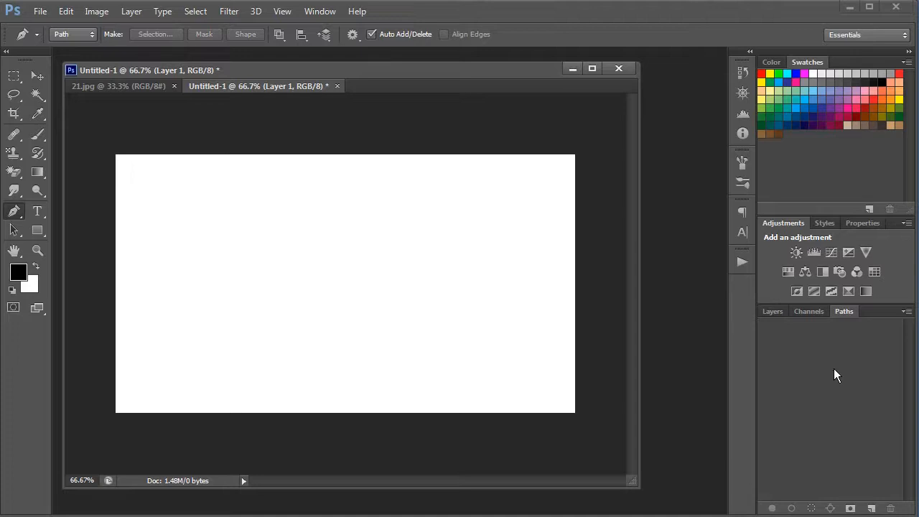
Create a new path and draw a closed four-point curved outline in it.
{"action": "left_click", "coordinate": [872, 508]}
{"action": "left_click_drag", "start_coordinate": [314, 274], "coordinate": [279, 324]}
{"action": "left_click_drag", "start_coordinate": [457, 359], "coordinate": [515, 292]}
{"action": "left_click_drag", "start_coordinate": [470, 227], "coordinate": [392, 204]}
{"action": "left_click_drag", "start_coordinate": [346, 229], "coordinate": [345, 262]}
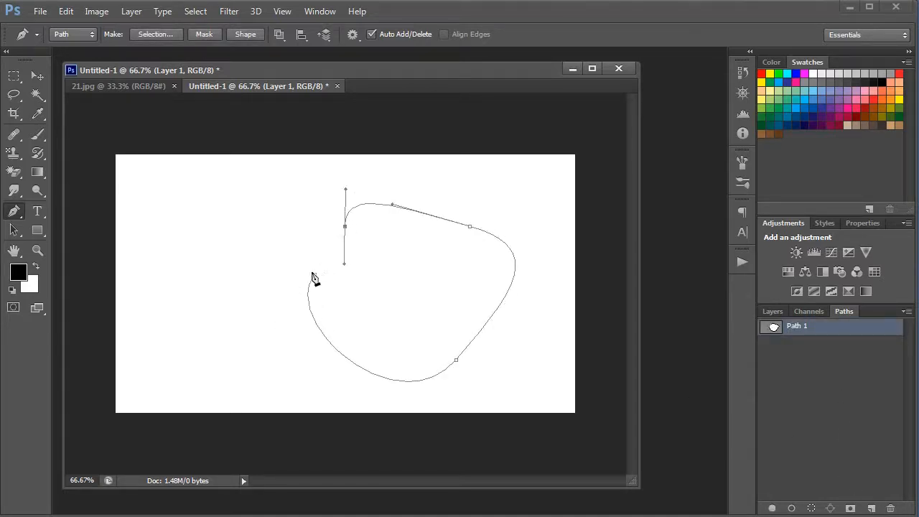
{"action": "left_click", "coordinate": [314, 274]}
Deselect and reselect the saved path to hide and show its outline, and delete that path.
{"action": "left_click", "coordinate": [845, 365]}
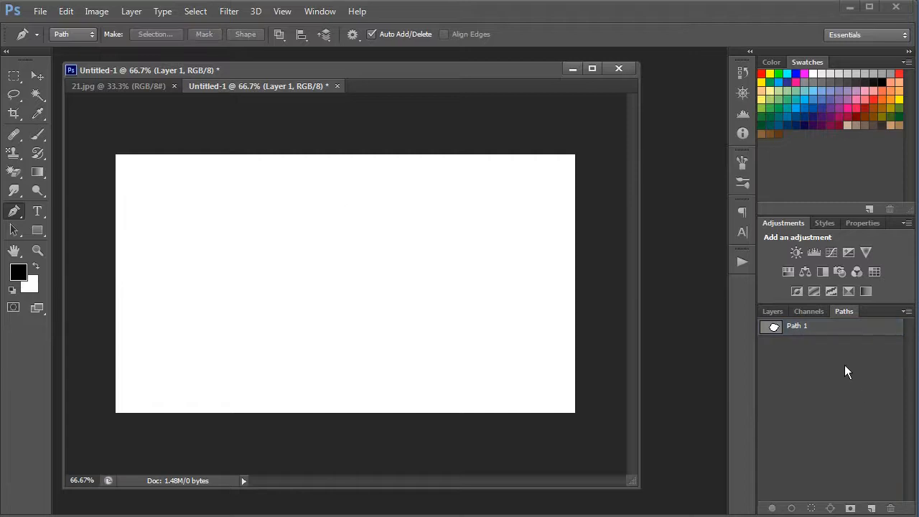
{"action": "left_click", "coordinate": [849, 328]}
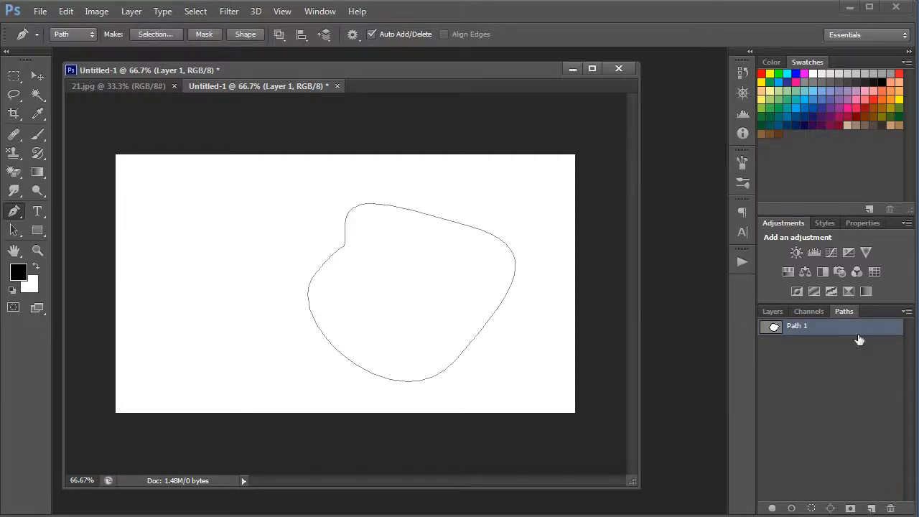
{"action": "left_click", "coordinate": [891, 508]}
{"action": "key", "text": "Return"}
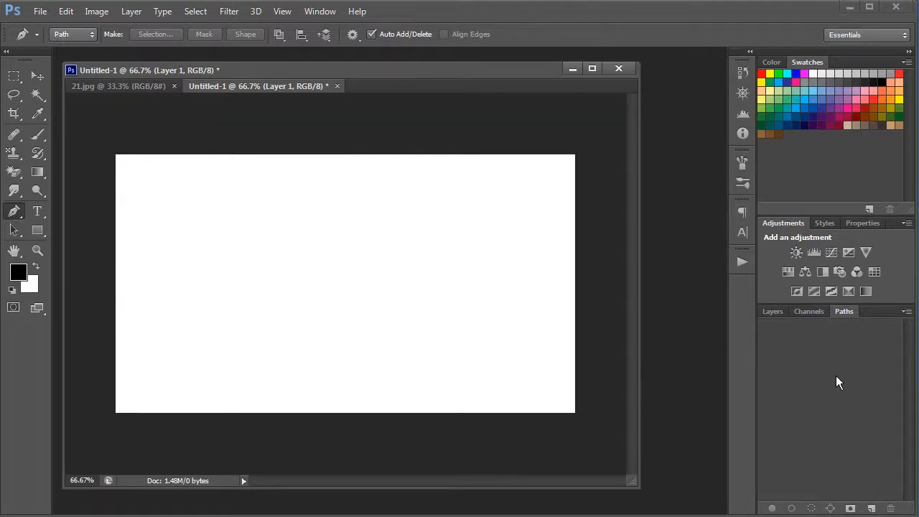
Draw a large closed five-point curved work path around the middle of the canvas.
{"action": "left_click_drag", "start_coordinate": [303, 328], "coordinate": [256, 284]}
{"action": "left_click_drag", "start_coordinate": [207, 245], "coordinate": [231, 215]}
{"action": "left_click_drag", "start_coordinate": [309, 194], "coordinate": [353, 210]}
{"action": "left_click_drag", "start_coordinate": [423, 217], "coordinate": [471, 266]}
{"action": "left_click_drag", "start_coordinate": [423, 329], "coordinate": [379, 343]}
{"action": "left_click", "coordinate": [303, 328]}
{"action": "left_click", "coordinate": [304, 328]}
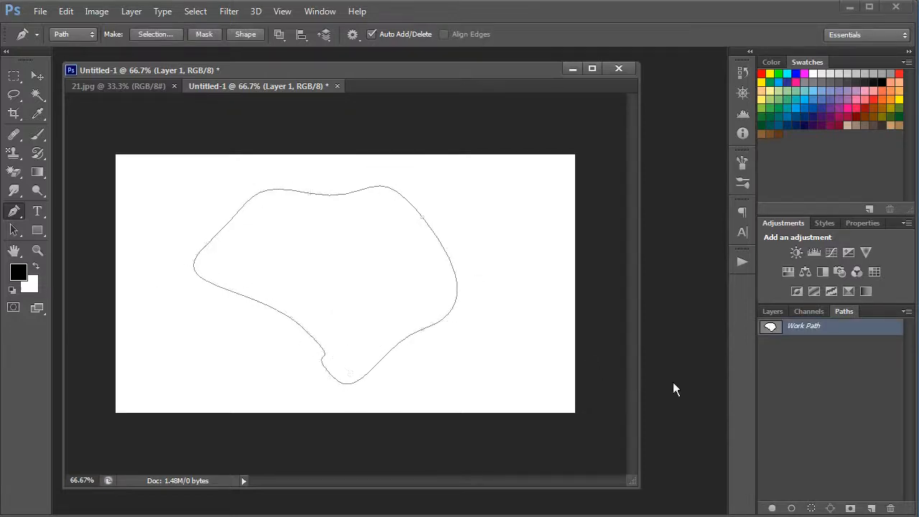
Load the work path as a selection and undo that conversion.
{"action": "left_click", "coordinate": [819, 339]}
{"action": "left_click", "coordinate": [845, 328]}
{"action": "left_click", "coordinate": [812, 510]}
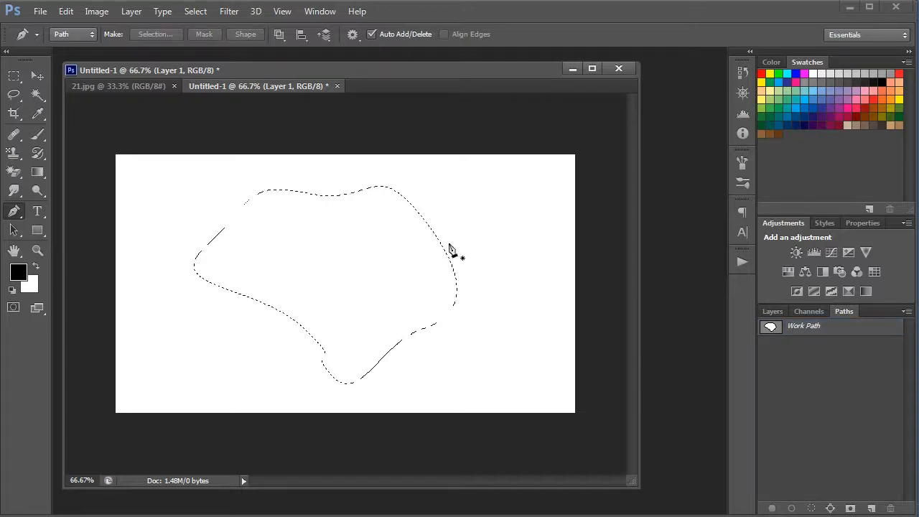
{"action": "key", "text": "ctrl+z"}
Stroke the work path on Layer 1 while the Pen tool is active, and deselect the path.
{"action": "left_click", "coordinate": [792, 510]}
{"action": "left_click", "coordinate": [792, 449]}
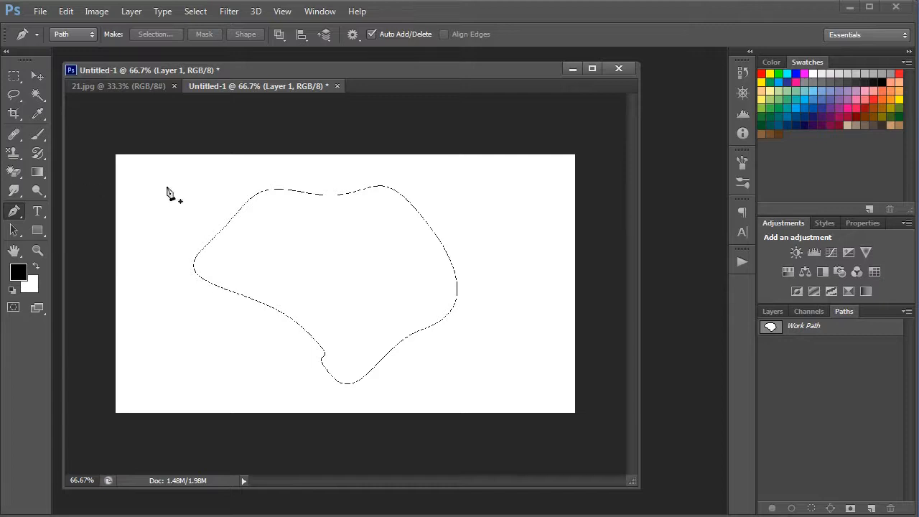
{"action": "left_click", "coordinate": [491, 292], "text": "ctrl"}
{"action": "left_click", "coordinate": [416, 276], "text": "ctrl"}
{"action": "left_click", "coordinate": [561, 278], "text": "alt"}
{"action": "left_click", "coordinate": [336, 266], "text": "alt"}
Stroke the work path on Layer 1 with the black size 9 brush and fill the path with black.
{"action": "mouse_move", "coordinate": [45, 139]}
{"action": "left_mouse_down"}
{"action": "mouse_move", "coordinate": [61, 146]}
{"action": "mouse_move", "coordinate": [43, 136]}
{"action": "mouse_move", "coordinate": [90, 135]}
{"action": "left_mouse_up"}
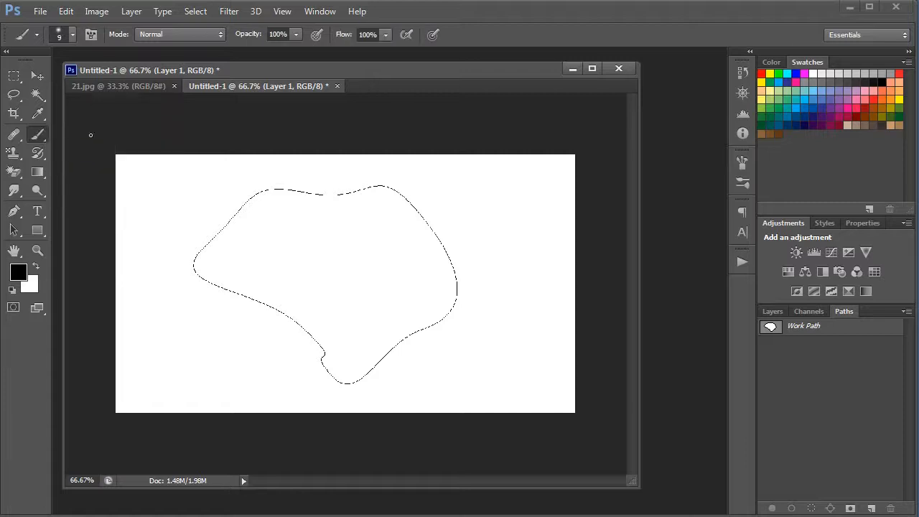
{"action": "left_click", "coordinate": [792, 508]}
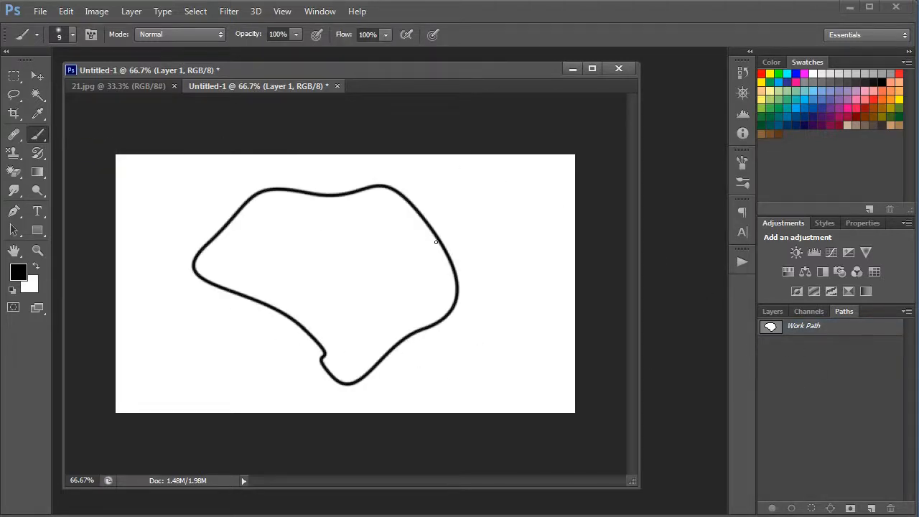
{"action": "left_click", "coordinate": [815, 332]}
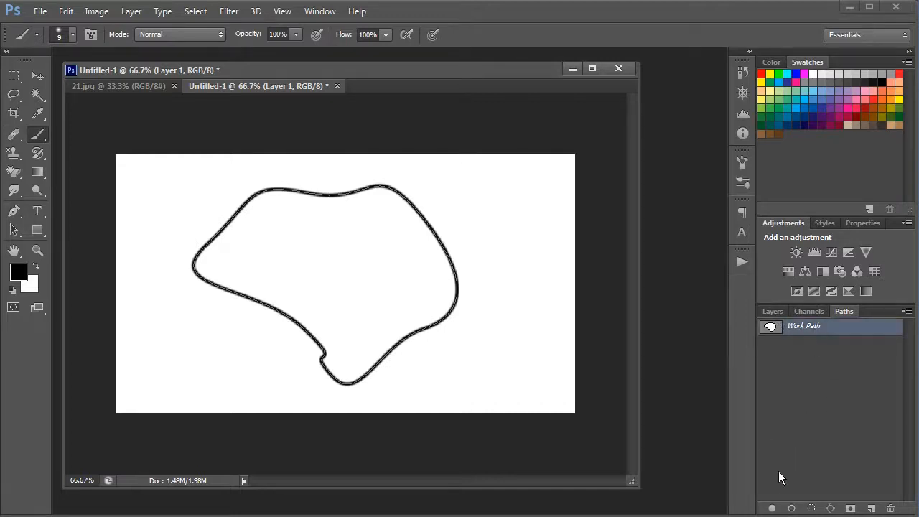
{"action": "left_click", "coordinate": [773, 509]}
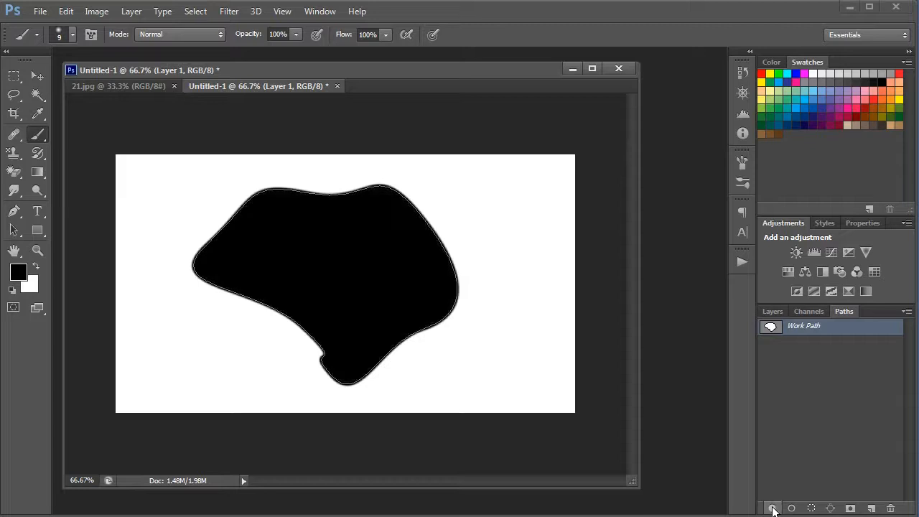
Check the filled shape on Layer 1 and delete the work path.
{"action": "left_click", "coordinate": [830, 410]}
{"action": "left_click", "coordinate": [791, 334]}
{"action": "left_click", "coordinate": [771, 312]}
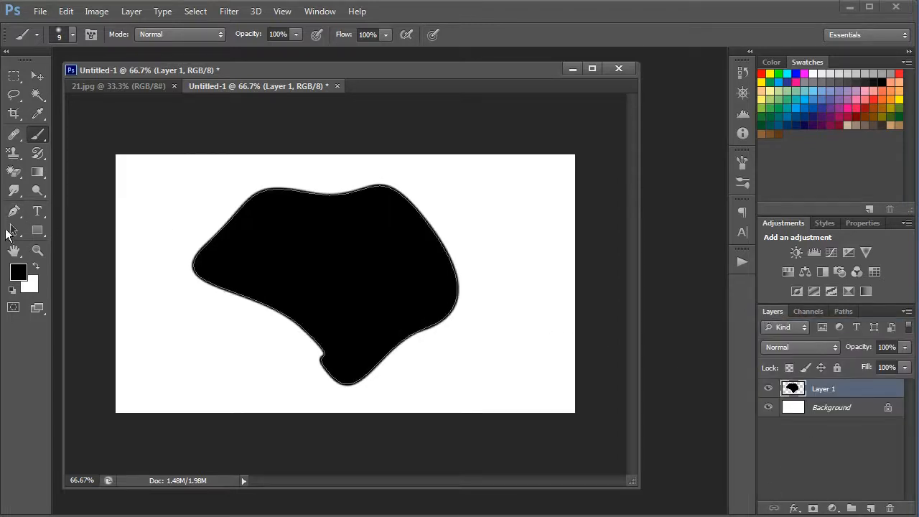
{"action": "left_click", "coordinate": [842, 312]}
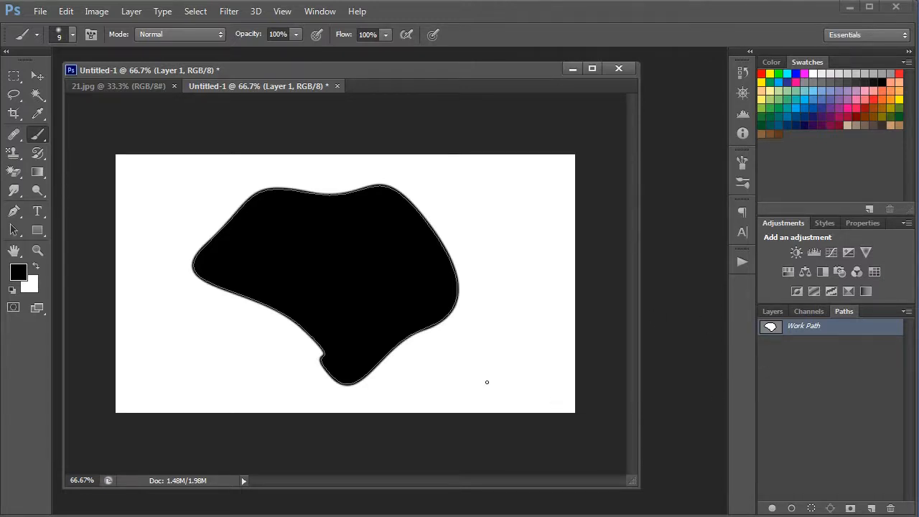
{"action": "left_click", "coordinate": [825, 375]}
{"action": "left_click_drag", "start_coordinate": [841, 327], "coordinate": [841, 344]}
{"action": "left_click_drag", "start_coordinate": [895, 499], "coordinate": [892, 508]}
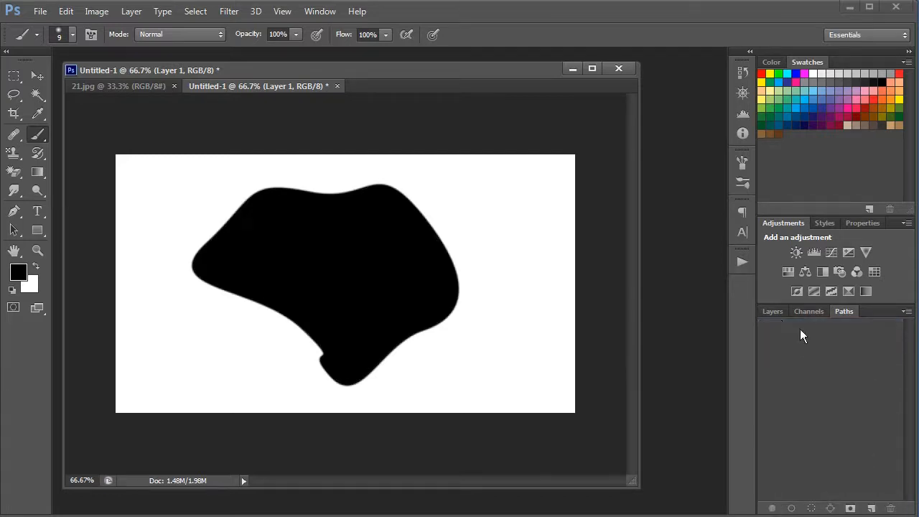
Delete Layer 1 with the filled black shape and return to the path list.
{"action": "left_click", "coordinate": [781, 306]}
{"action": "left_click_drag", "start_coordinate": [837, 396], "coordinate": [890, 507]}
{"action": "left_click", "coordinate": [844, 312]}
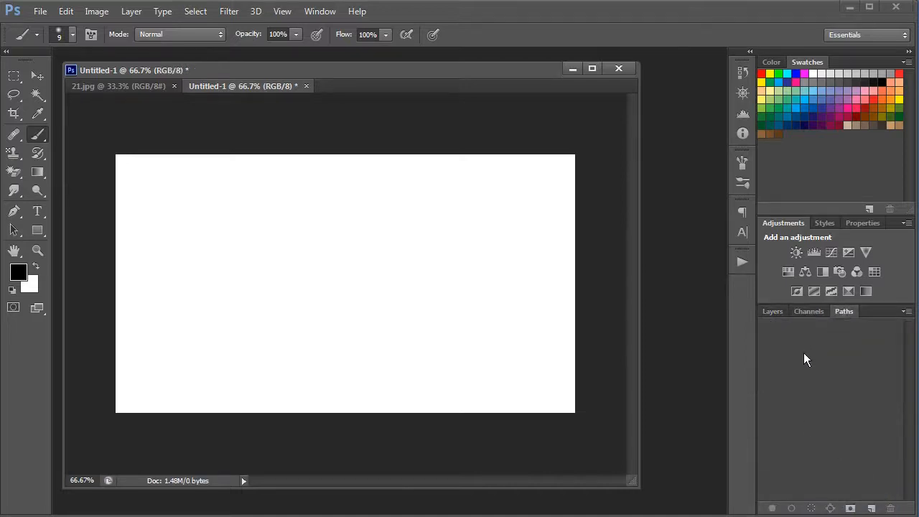
Draw a closed, curved work path with six anchor points in the middle of the canvas, using the Pen tool in Path mode.
{"action": "key", "text": "p"}
{"action": "left_click", "coordinate": [332, 207]}
{"action": "left_click_drag", "start_coordinate": [287, 261], "coordinate": [285, 309]}
{"action": "left_click_drag", "start_coordinate": [303, 332], "coordinate": [401, 333]}
{"action": "left_click_drag", "start_coordinate": [423, 257], "coordinate": [462, 232]}
{"action": "left_click_drag", "start_coordinate": [445, 204], "coordinate": [405, 196]}
{"action": "mouse_move", "coordinate": [368, 221]}
{"action": "left_mouse_down"}
{"action": "mouse_move", "coordinate": [336, 212]}
{"action": "mouse_move", "coordinate": [372, 222]}
{"action": "left_mouse_up"}
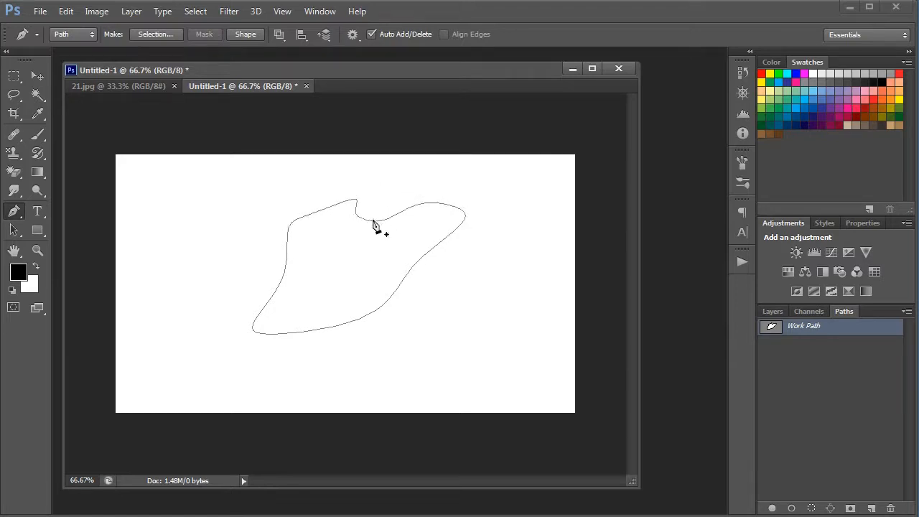
Select the whole curved work path with the Path Selection tool.
{"action": "left_click", "coordinate": [11, 230]}
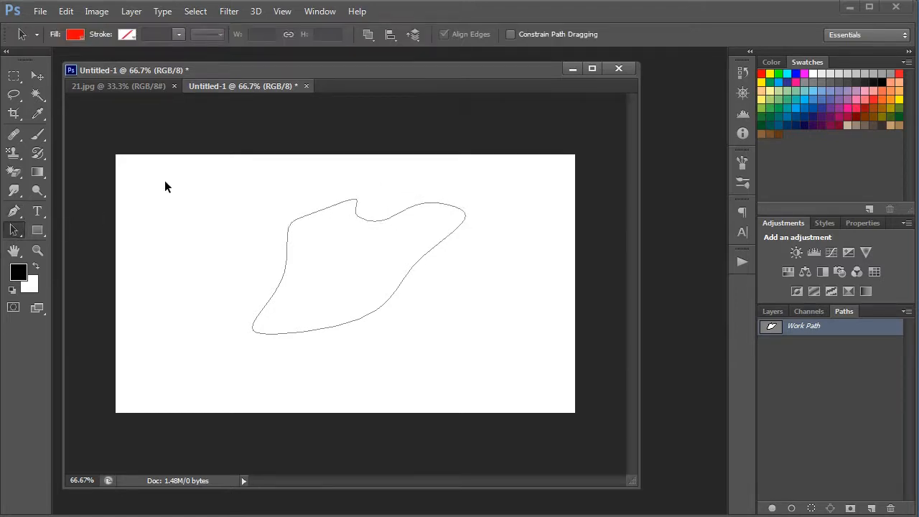
{"action": "left_click", "coordinate": [312, 215]}
{"action": "left_click_drag", "start_coordinate": [208, 170], "coordinate": [528, 385]}
Start Free Transform Path on the selected work path, cancel it, and review the other path commands.
{"action": "right_click", "coordinate": [368, 221]}
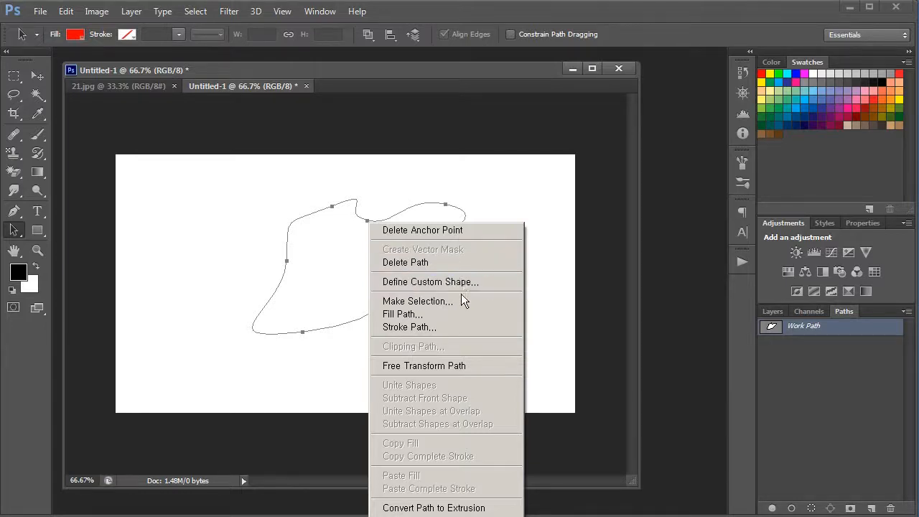
{"action": "left_click", "coordinate": [486, 365]}
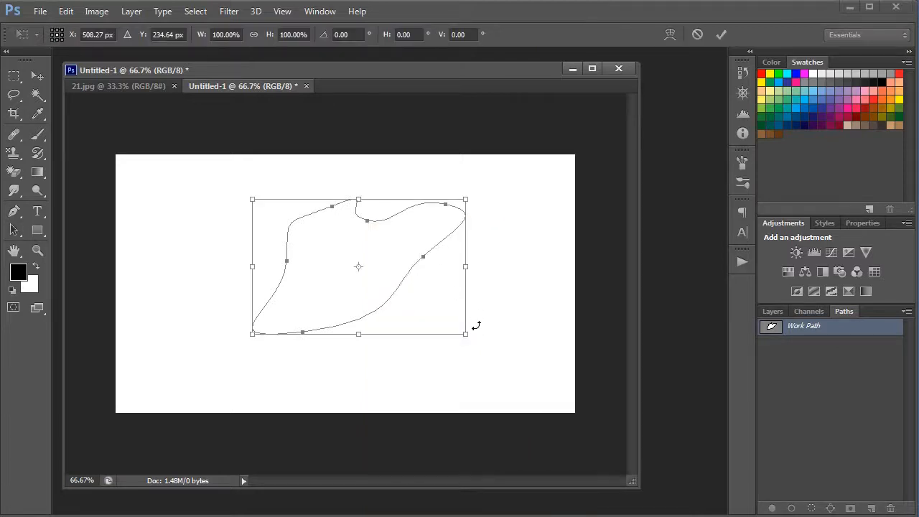
{"action": "key", "text": "Escape"}
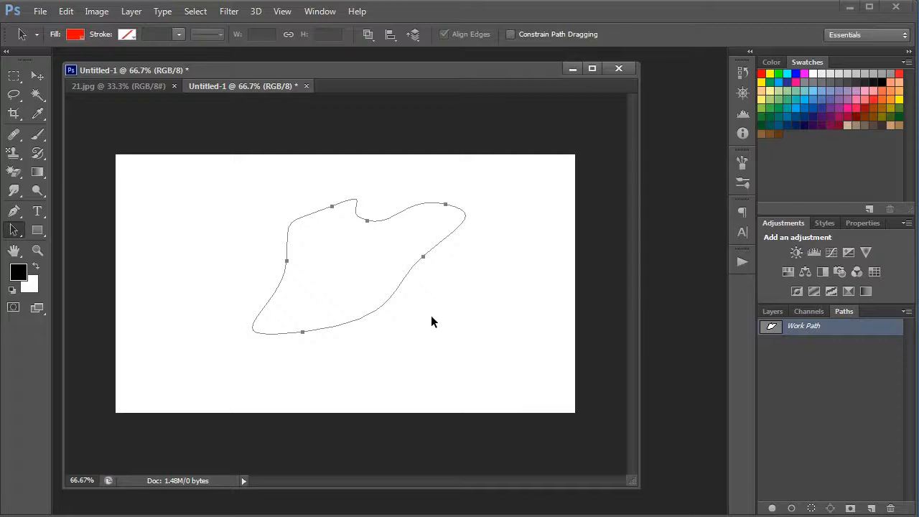
{"action": "key", "text": "ctrl+t"}
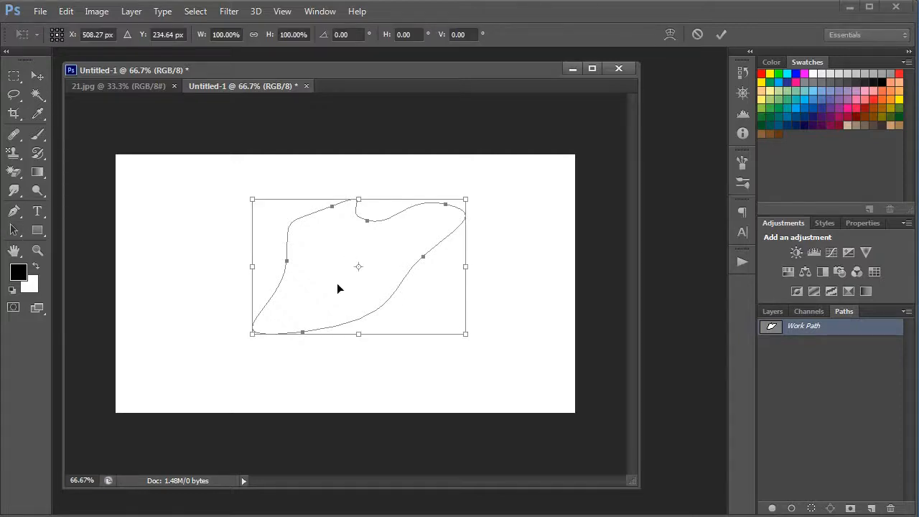
{"action": "key", "text": "Escape"}
{"action": "key", "text": "a"}
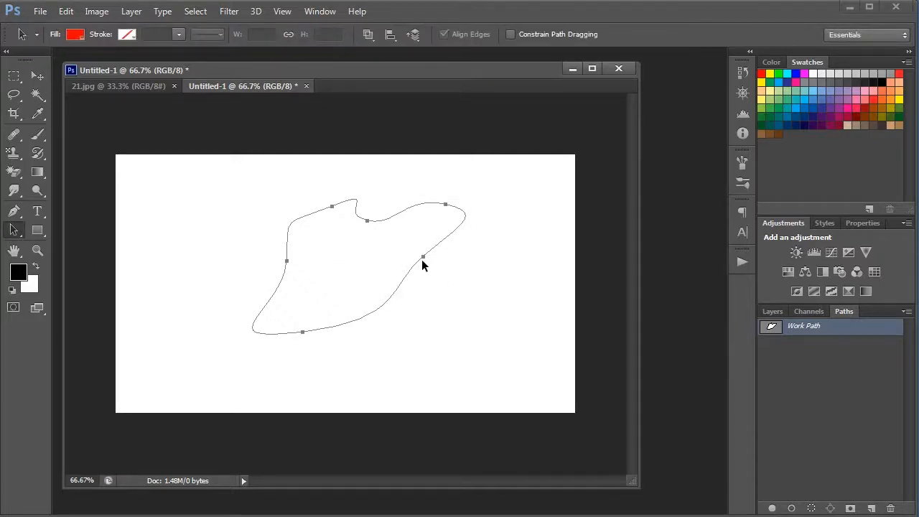
{"action": "right_click", "coordinate": [423, 258]}
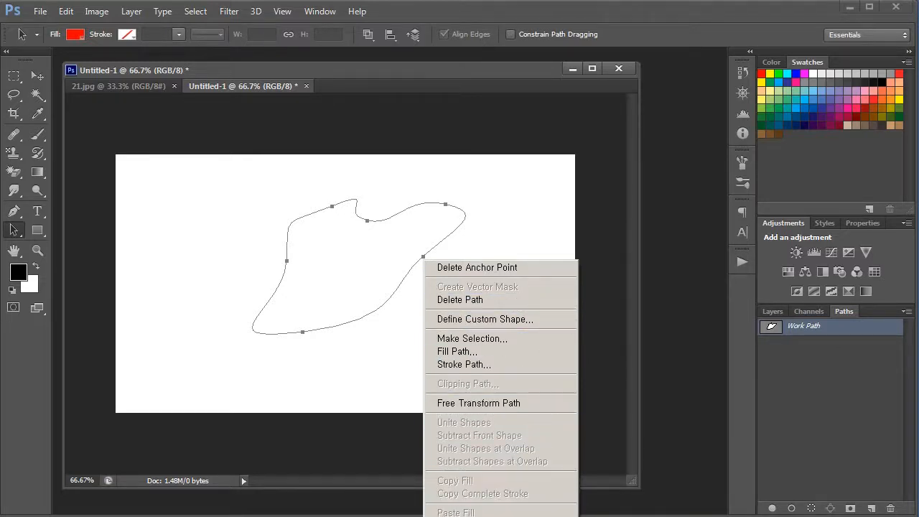
{"action": "key", "text": "Escape"}
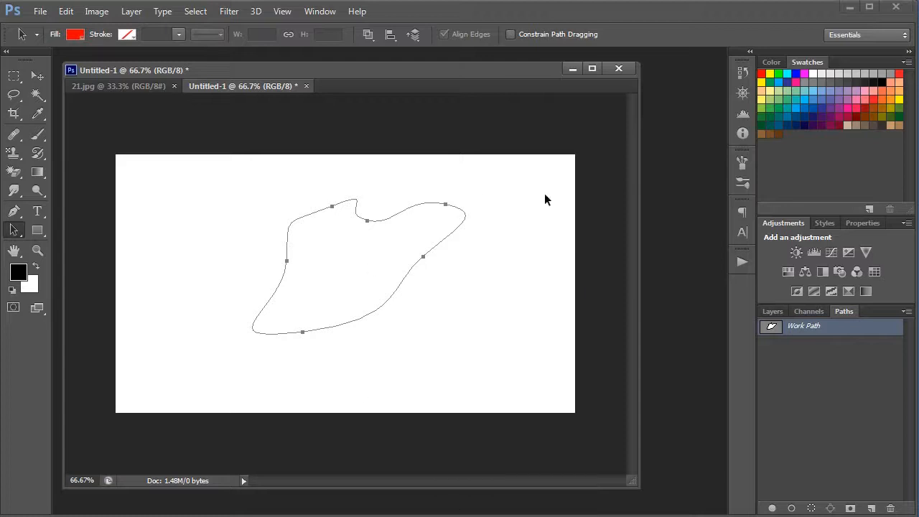
Stroke the work path using the Brush with Simulate Pressure enabled, and undo the stroke.
{"action": "left_click", "coordinate": [774, 313]}
{"action": "left_click", "coordinate": [837, 311]}
{"action": "right_click", "coordinate": [424, 258]}
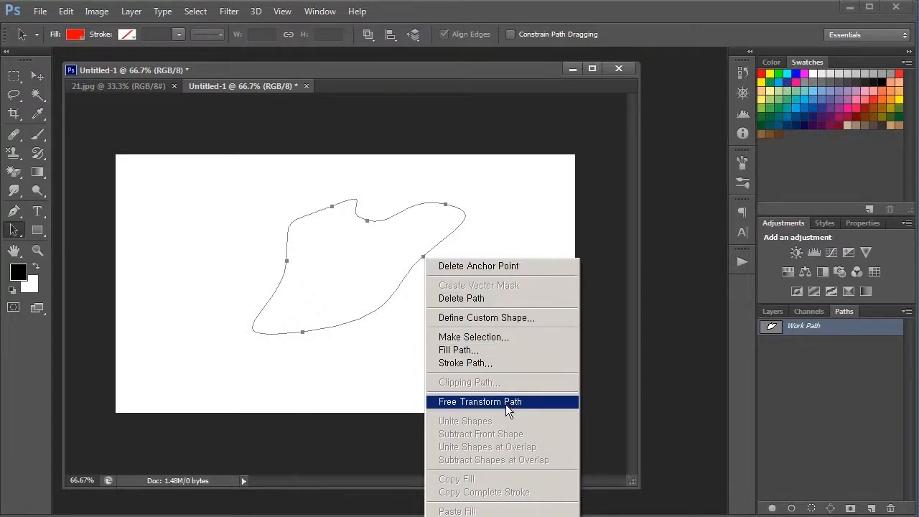
{"action": "left_click", "coordinate": [518, 361]}
{"action": "left_click_drag", "start_coordinate": [612, 224], "coordinate": [472, 290]}
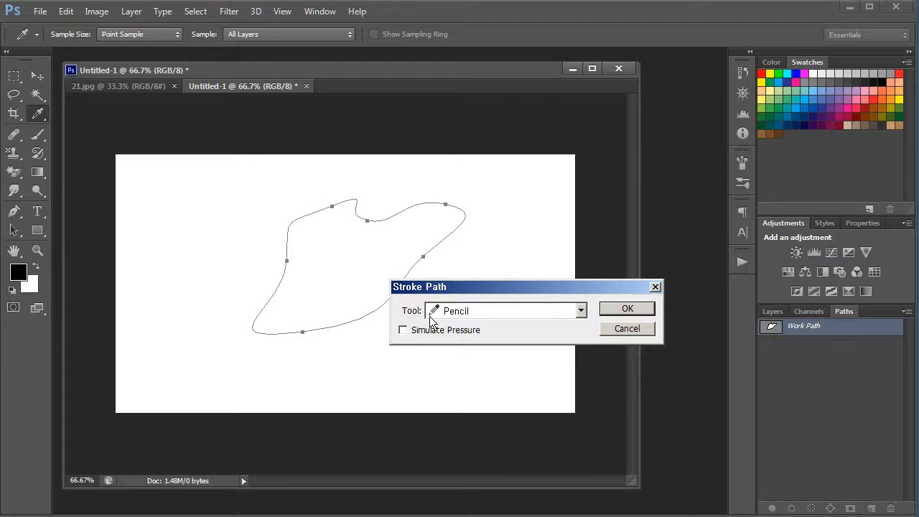
{"action": "left_click", "coordinate": [457, 314]}
{"action": "left_click", "coordinate": [476, 335]}
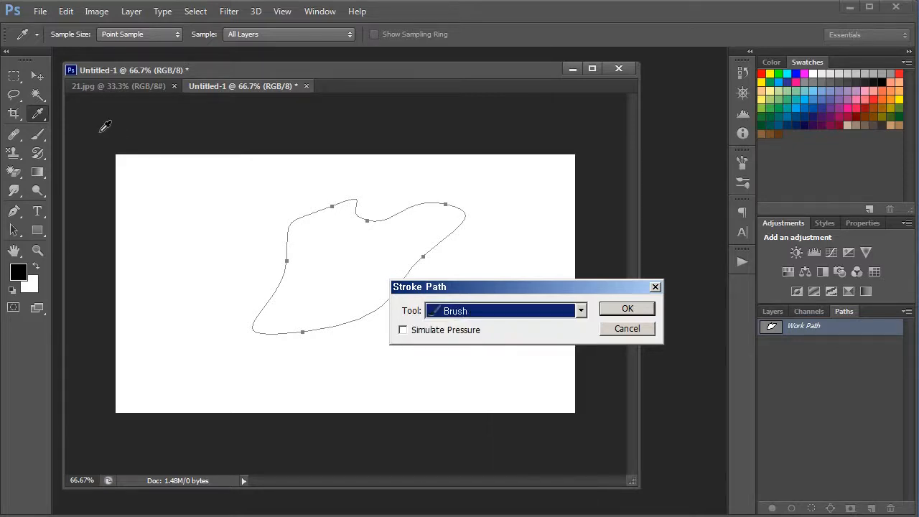
{"action": "left_click", "coordinate": [411, 329]}
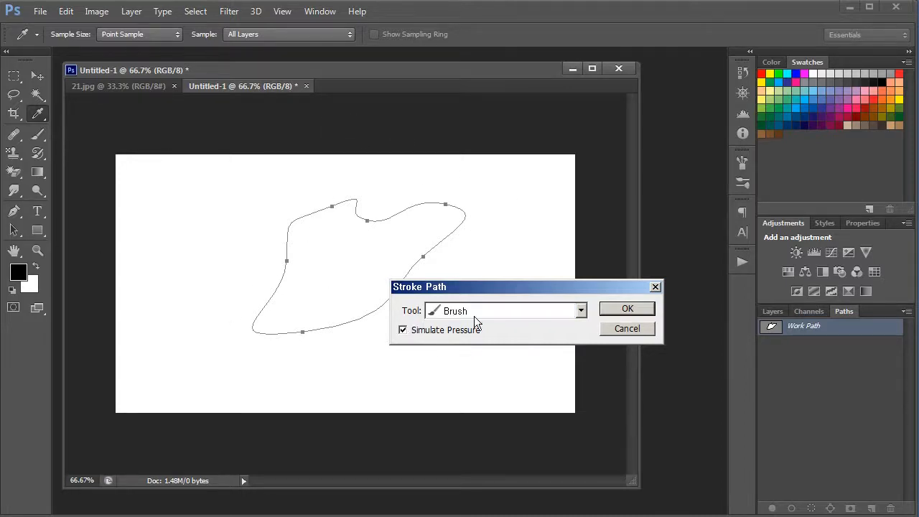
{"action": "left_click", "coordinate": [628, 309]}
{"action": "key", "text": "a"}
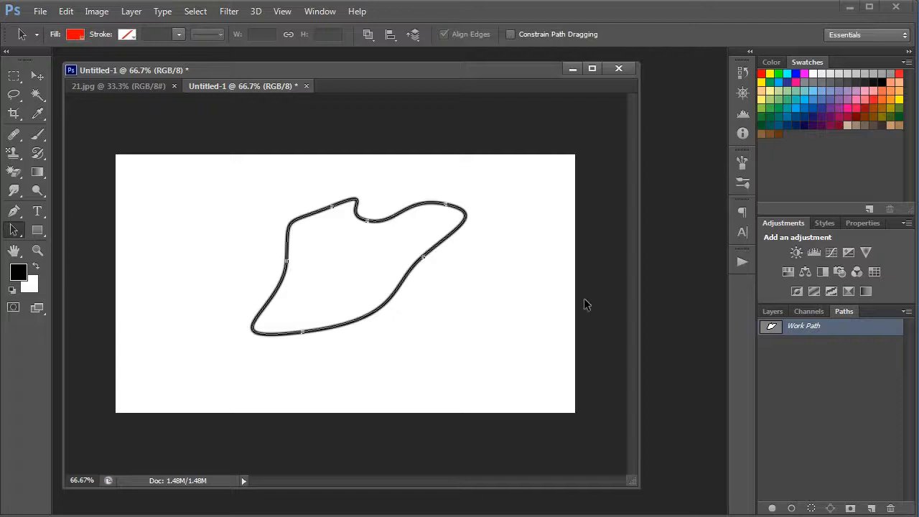
{"action": "key", "text": "ctrl+z"}
Stroke the work path using the Brush with Simulate Pressure disabled, and undo the stroke.
{"action": "right_click", "coordinate": [406, 216]}
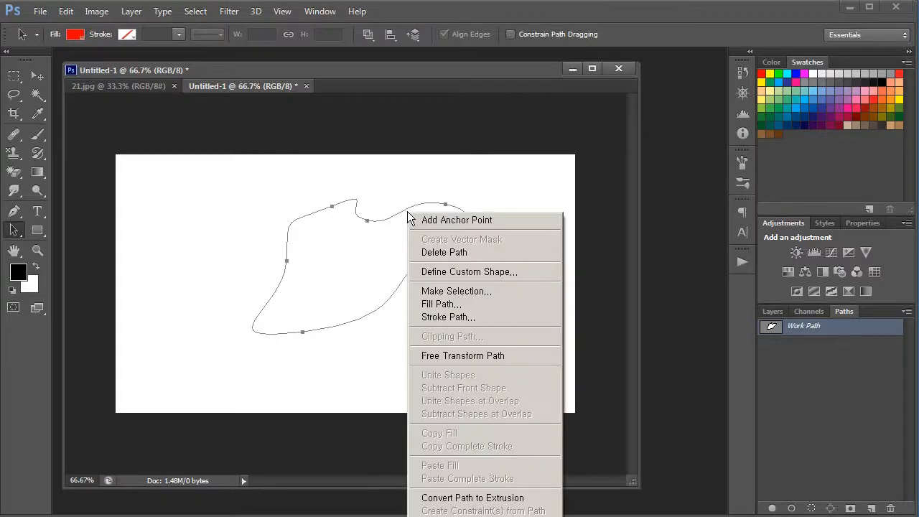
{"action": "left_click", "coordinate": [480, 317]}
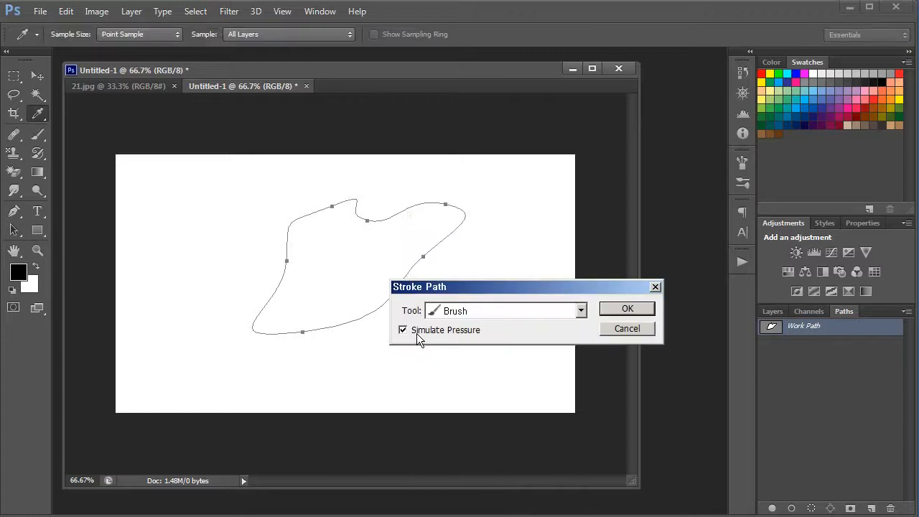
{"action": "left_click", "coordinate": [490, 311]}
{"action": "left_click", "coordinate": [504, 312]}
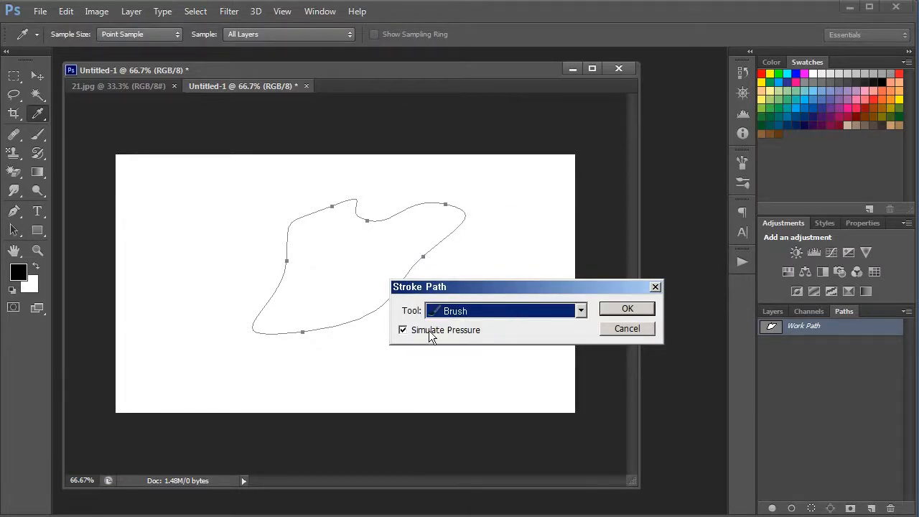
{"action": "left_click", "coordinate": [451, 315]}
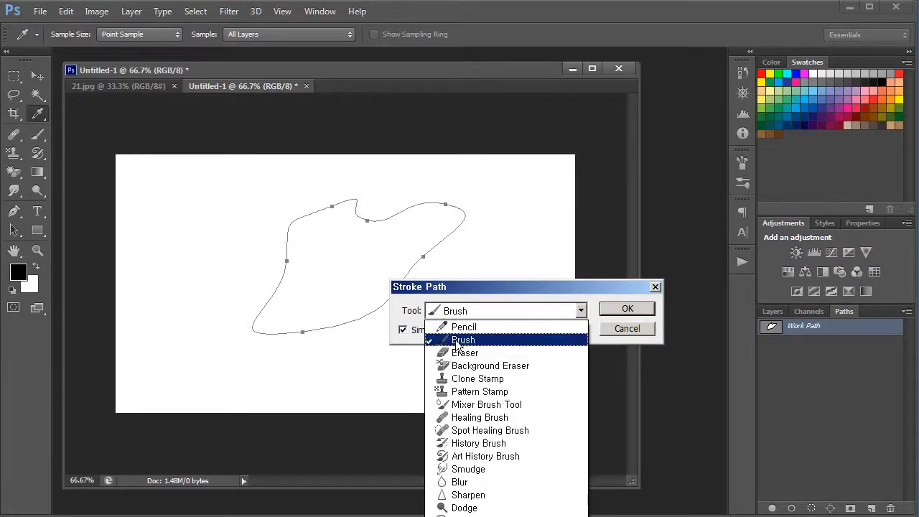
{"action": "left_click", "coordinate": [456, 340]}
{"action": "left_click", "coordinate": [437, 332]}
{"action": "left_click", "coordinate": [623, 309]}
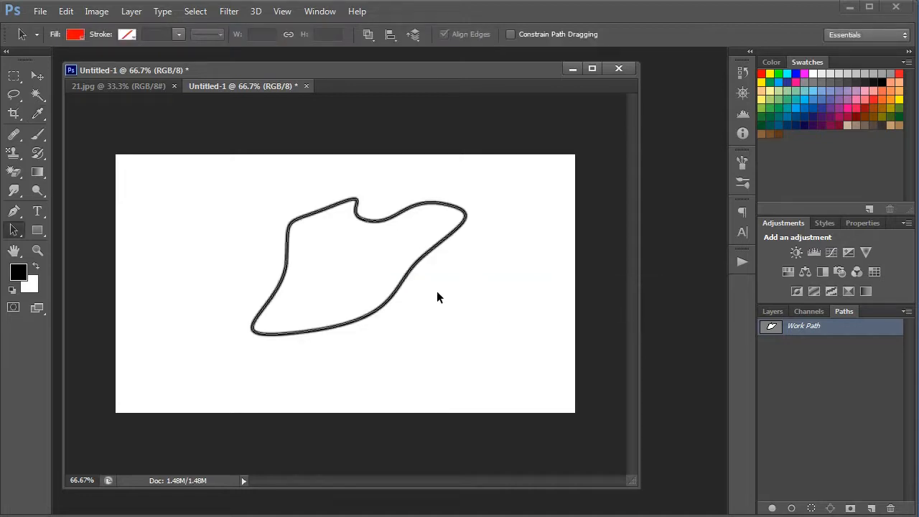
{"action": "key", "text": "ctrl+z"}
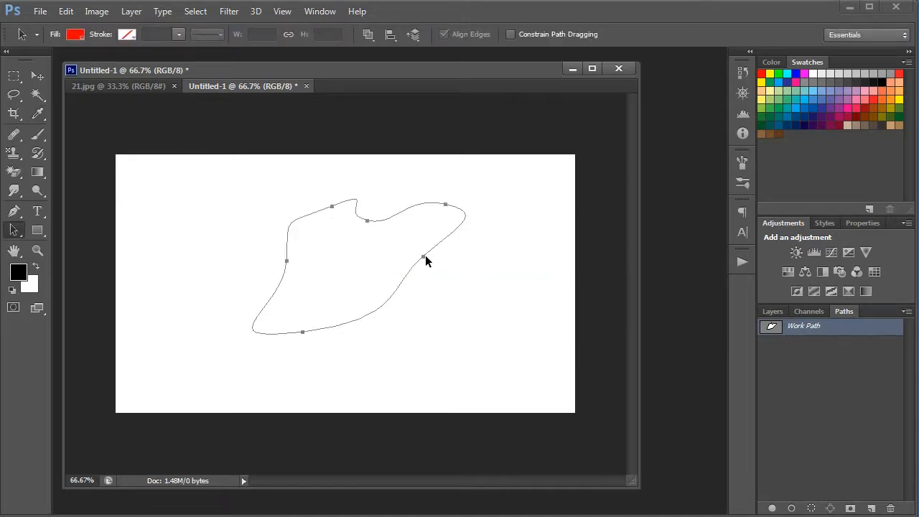
Stroke the work path again with Simulate Pressure turned back on, and undo the stroke.
{"action": "right_click", "coordinate": [425, 255]}
{"action": "left_click", "coordinate": [463, 363]}
{"action": "left_click", "coordinate": [447, 332]}
{"action": "left_click", "coordinate": [618, 307]}
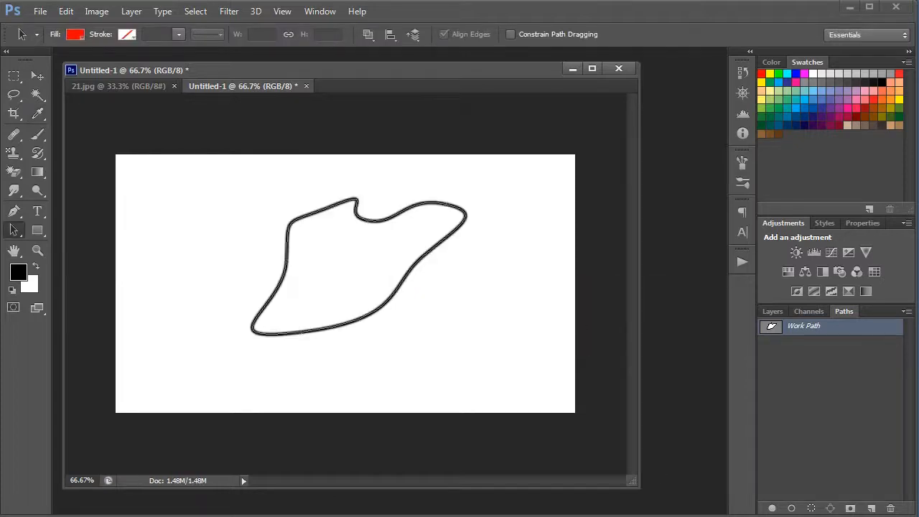
{"action": "key", "text": "ctrl+z"}
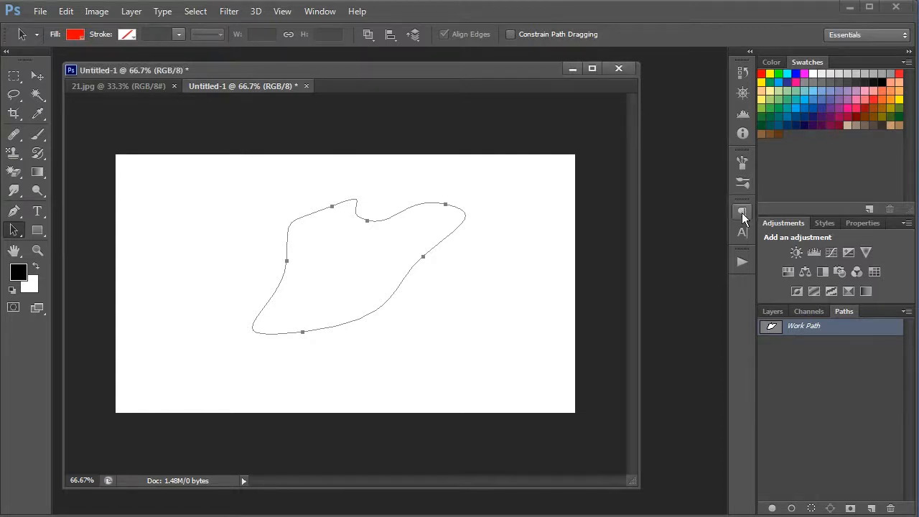
Open the brush settings, stroke the work path using the Brush with Simulate Pressure on, and deselect the path.
{"action": "left_click", "coordinate": [742, 167]}
{"action": "left_click", "coordinate": [744, 167]}
{"action": "left_click", "coordinate": [744, 168]}
{"action": "left_click", "coordinate": [744, 168]}
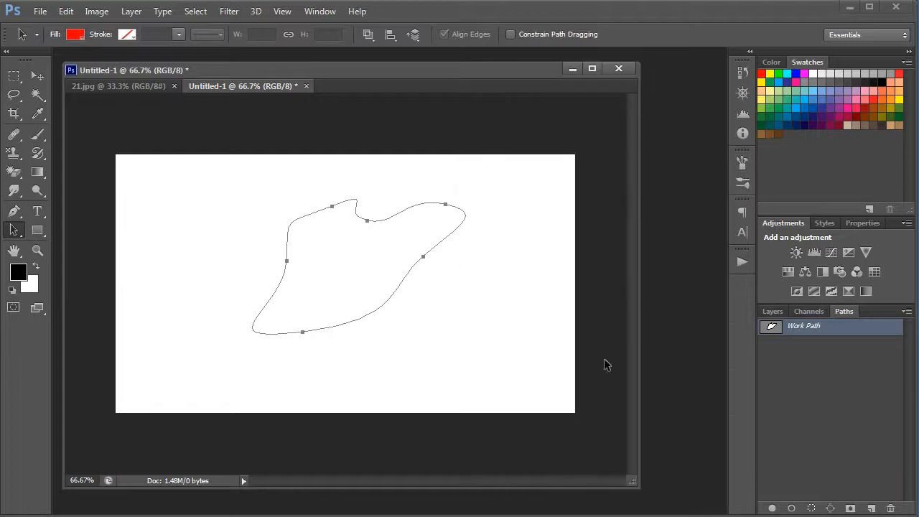
{"action": "right_click", "coordinate": [423, 257]}
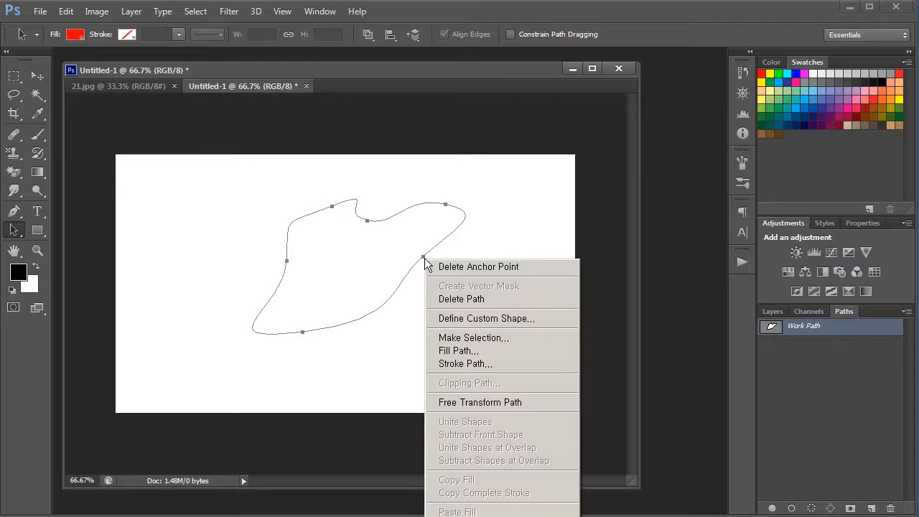
{"action": "left_click", "coordinate": [505, 362]}
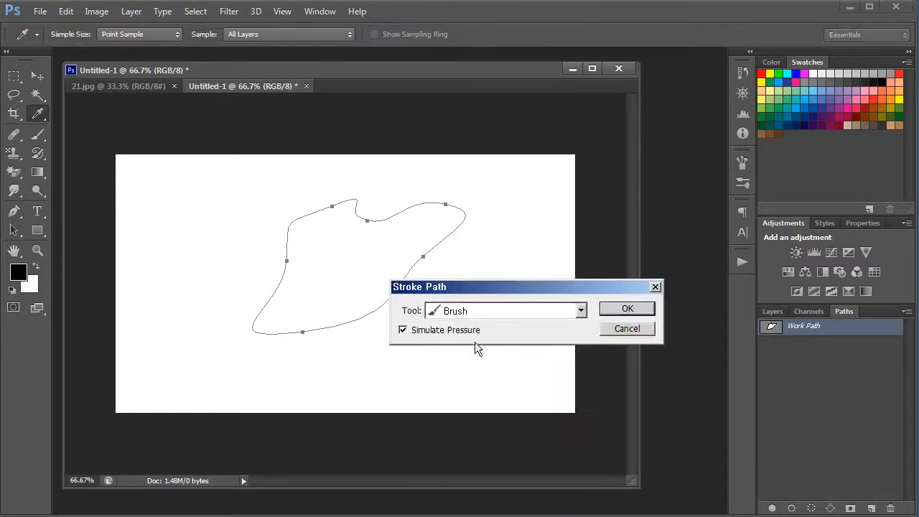
{"action": "left_click", "coordinate": [627, 311]}
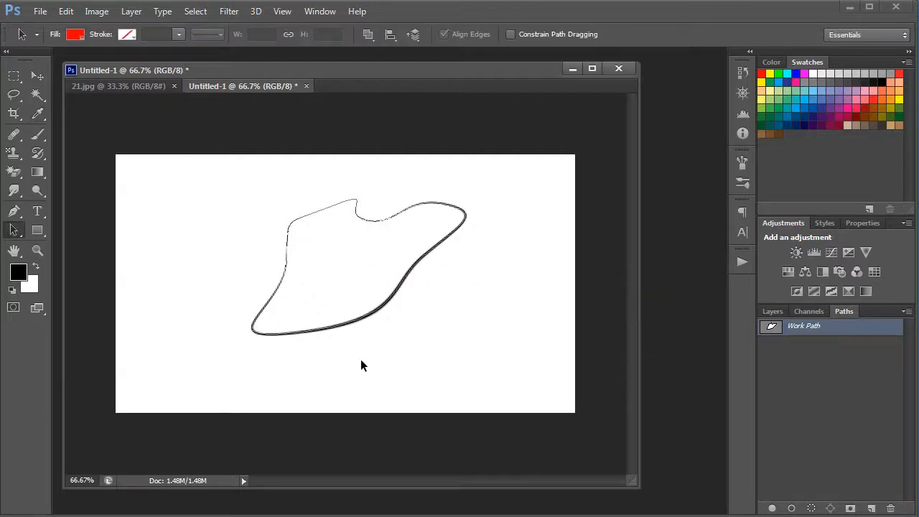
{"action": "left_click", "coordinate": [835, 387]}
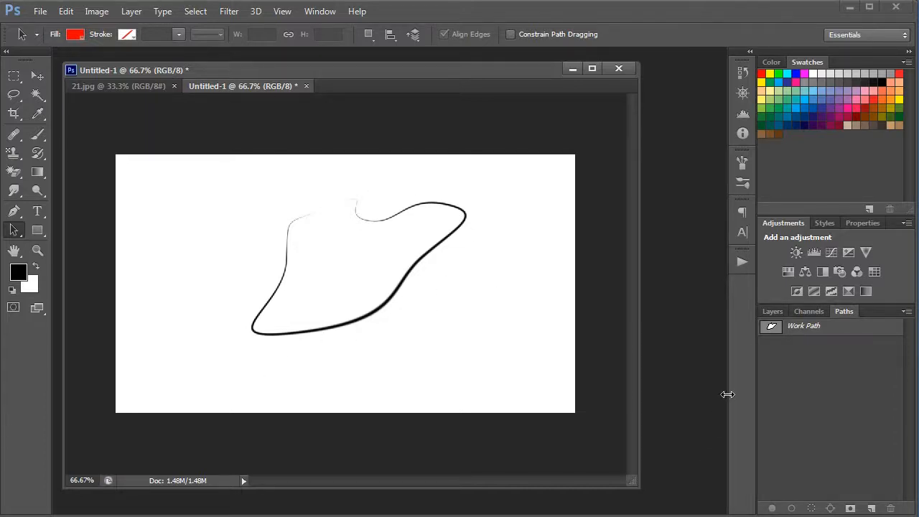
Review the document's layers and channels, undo the pressure stroke, and make the work path active again.
{"action": "left_click", "coordinate": [776, 310]}
{"action": "left_click", "coordinate": [811, 310]}
{"action": "left_click", "coordinate": [845, 310]}
{"action": "left_click_drag", "start_coordinate": [821, 328], "coordinate": [843, 388]}
{"action": "left_click", "coordinate": [775, 313]}
{"action": "left_click", "coordinate": [844, 311]}
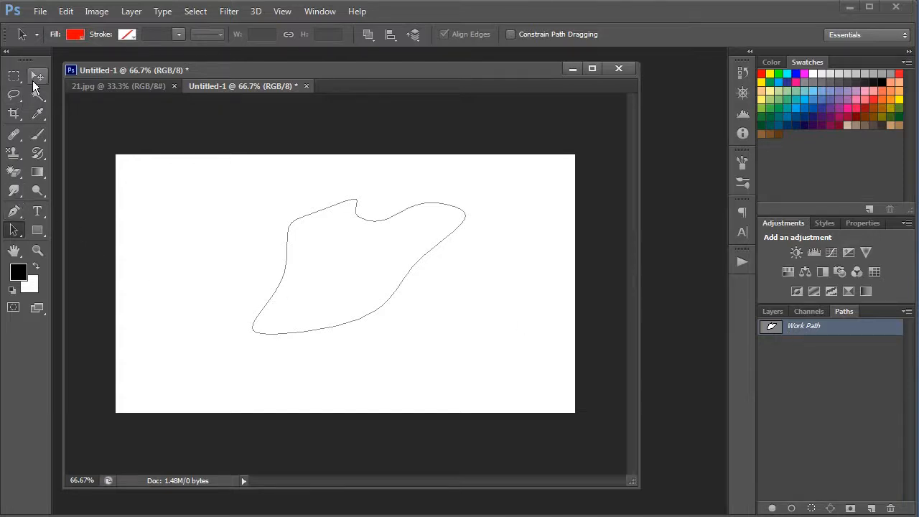
Review the Pen and path selection tool variants, and select the whole work path with the Path Selection tool.
{"action": "left_click", "coordinate": [14, 211]}
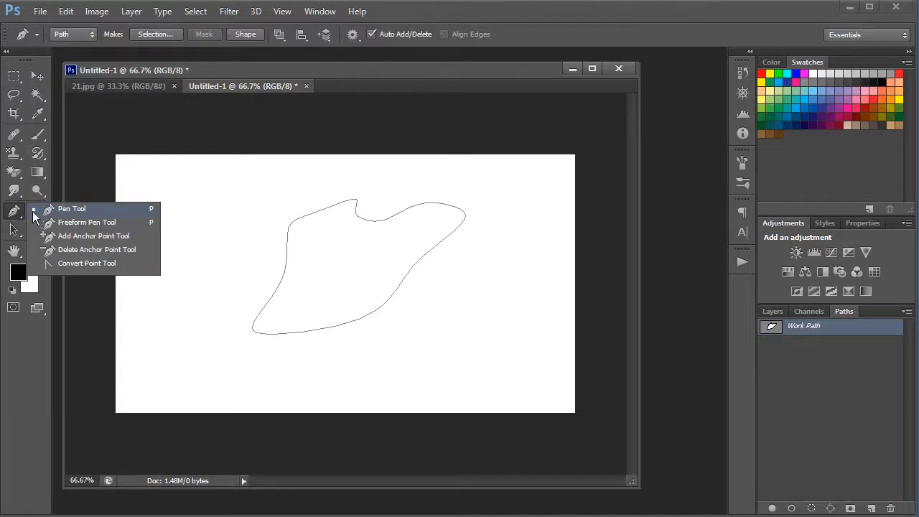
{"action": "left_click", "coordinate": [34, 212]}
{"action": "left_click", "coordinate": [16, 232]}
{"action": "left_click_drag", "start_coordinate": [205, 195], "coordinate": [437, 326]}
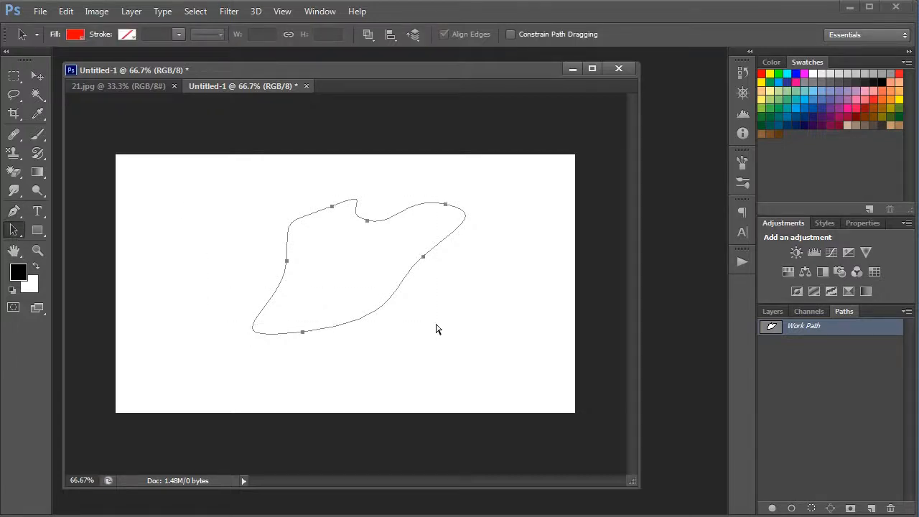
{"action": "left_click", "coordinate": [16, 233]}
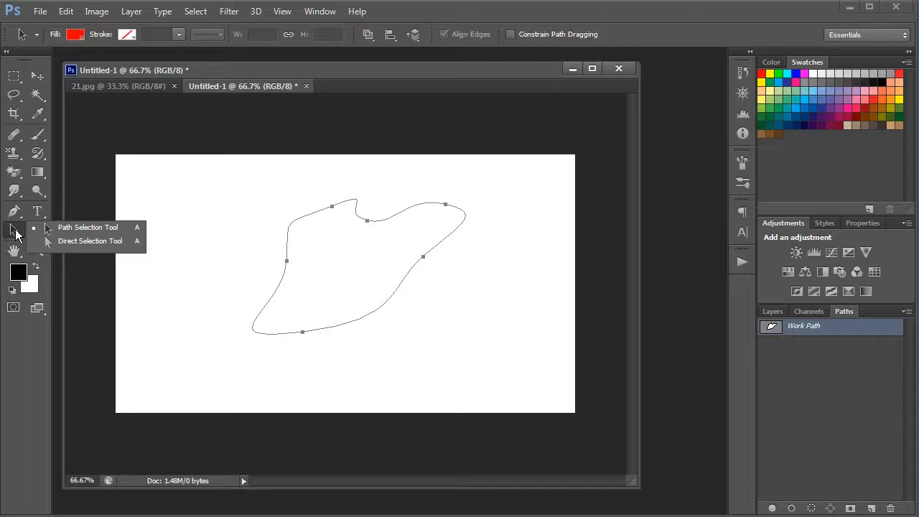
{"action": "left_click", "coordinate": [16, 234]}
Draw a second closed path with eight straight-edged corner points above and left of the curved shape, keeping the standard Pen Tool active.
{"action": "left_click", "coordinate": [14, 211]}
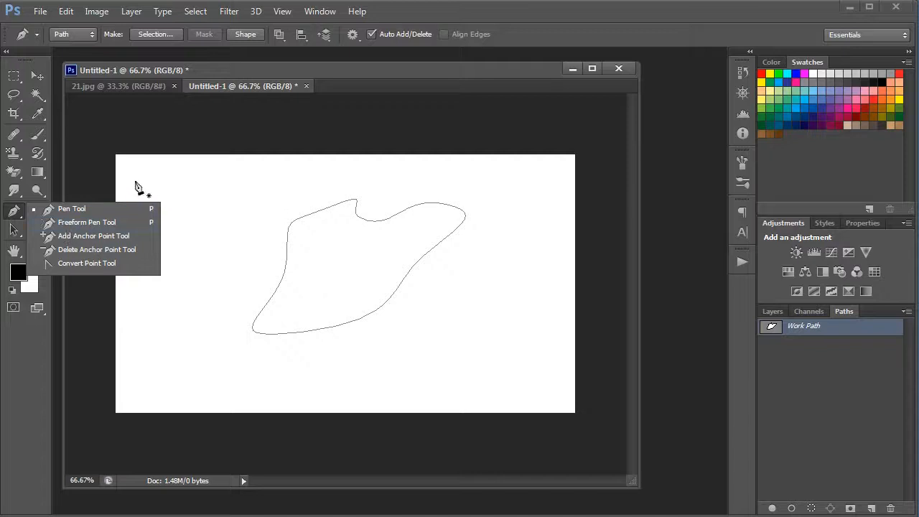
{"action": "left_click", "coordinate": [20, 212]}
{"action": "left_click", "coordinate": [218, 192]}
{"action": "left_click", "coordinate": [196, 235]}
{"action": "left_click", "coordinate": [207, 285]}
{"action": "left_click", "coordinate": [255, 235]}
{"action": "left_click", "coordinate": [268, 191]}
{"action": "left_click", "coordinate": [298, 176]}
{"action": "left_click", "coordinate": [300, 164]}
{"action": "left_click", "coordinate": [215, 173]}
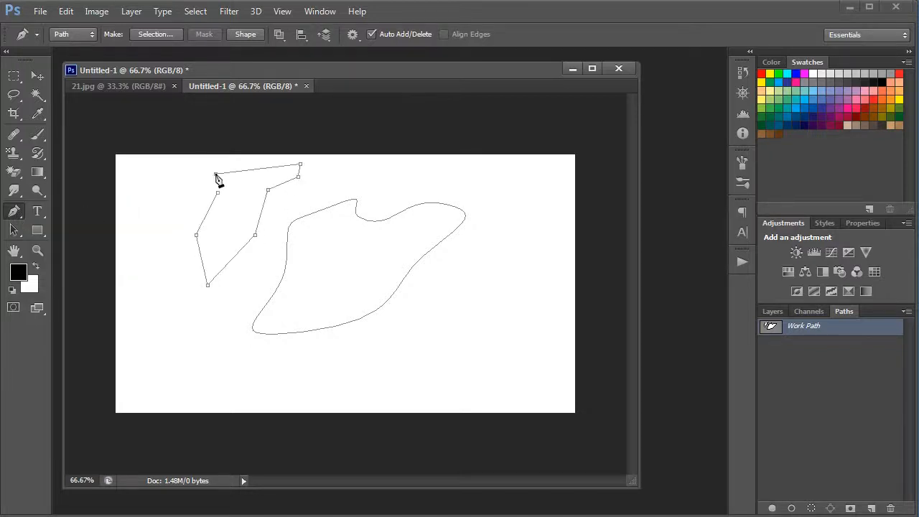
{"action": "left_click", "coordinate": [217, 192]}
{"action": "left_click", "coordinate": [217, 189], "text": "ctrl"}
{"action": "left_click", "coordinate": [16, 213]}
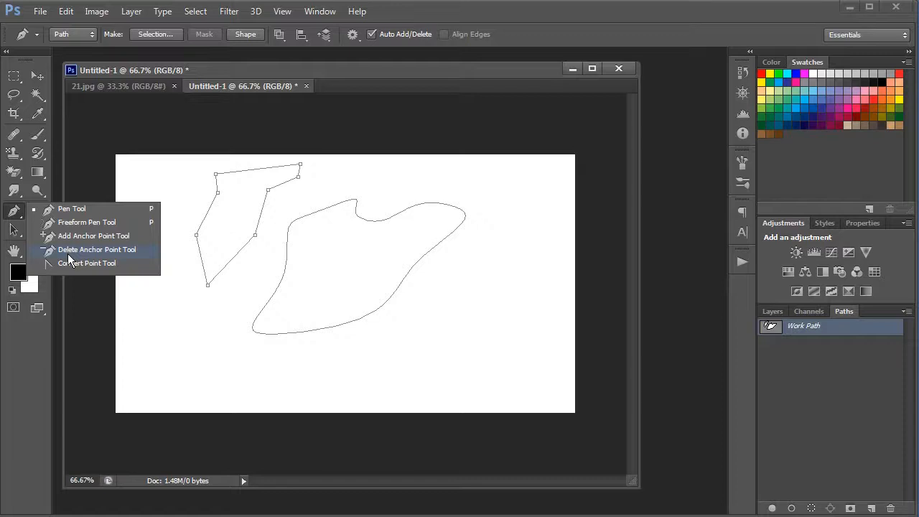
{"action": "left_click", "coordinate": [69, 209]}
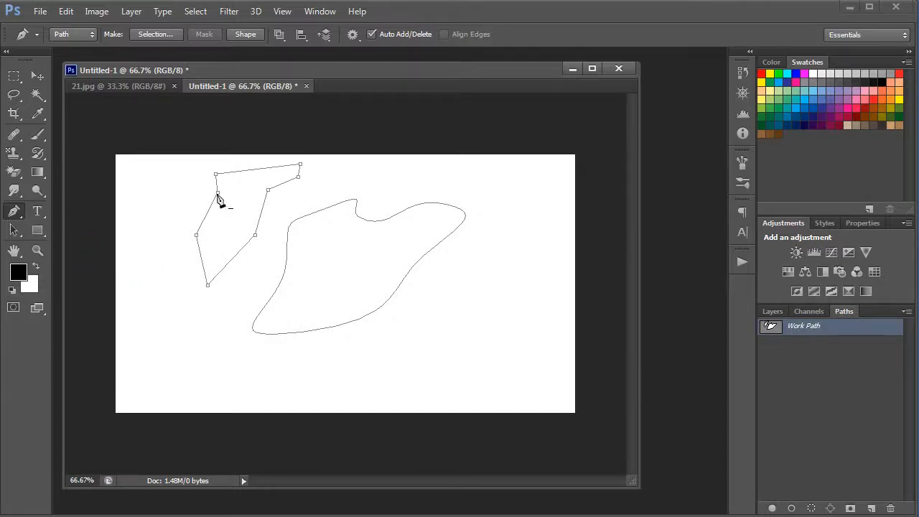
Delete the anchor points of the straight-edged path one after another with the Pen tool.
{"action": "left_click", "coordinate": [216, 174]}
{"action": "left_click", "coordinate": [218, 194]}
{"action": "left_click", "coordinate": [196, 235]}
{"action": "left_click", "coordinate": [207, 284]}
{"action": "left_click", "coordinate": [256, 235]}
{"action": "left_click", "coordinate": [268, 190]}
{"action": "left_click", "coordinate": [299, 176]}
Draw a new closed path with smooth, curved anchor points in the area beside the existing curved shape.
{"action": "left_click_drag", "start_coordinate": [198, 210], "coordinate": [178, 240]}
{"action": "left_click_drag", "start_coordinate": [179, 289], "coordinate": [197, 316]}
{"action": "left_click_drag", "start_coordinate": [215, 271], "coordinate": [231, 319]}
{"action": "left_click_drag", "start_coordinate": [273, 220], "coordinate": [166, 205]}
{"action": "left_click", "coordinate": [199, 210]}
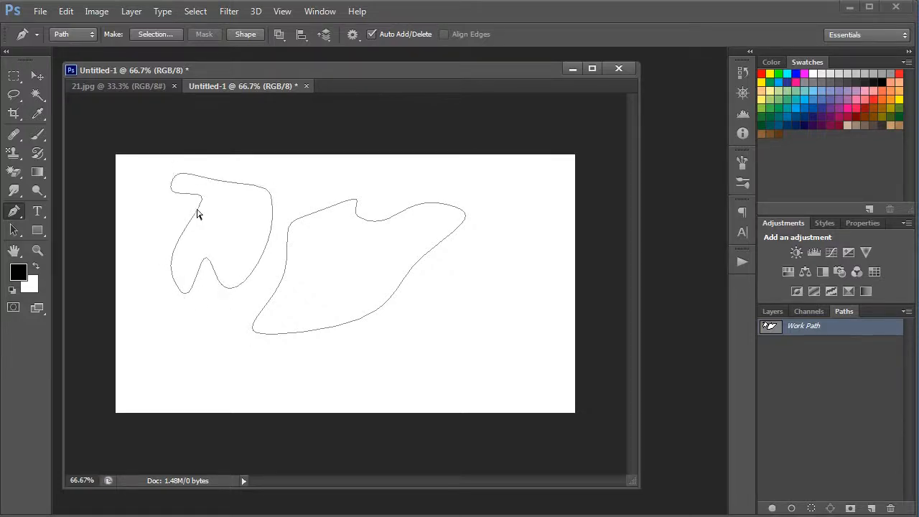
Move the upper anchor point of the new curved path slightly upward with the Direct Selection Tool.
{"action": "left_click", "coordinate": [18, 234]}
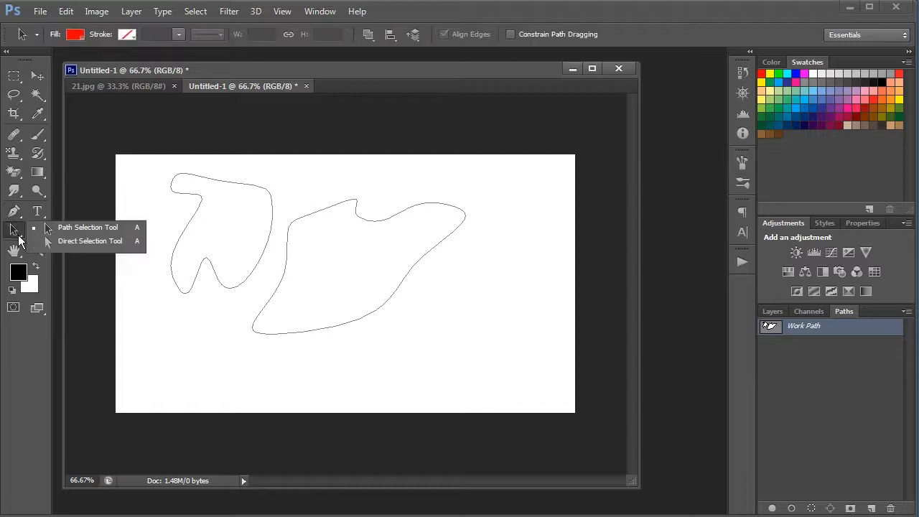
{"action": "left_click", "coordinate": [61, 244]}
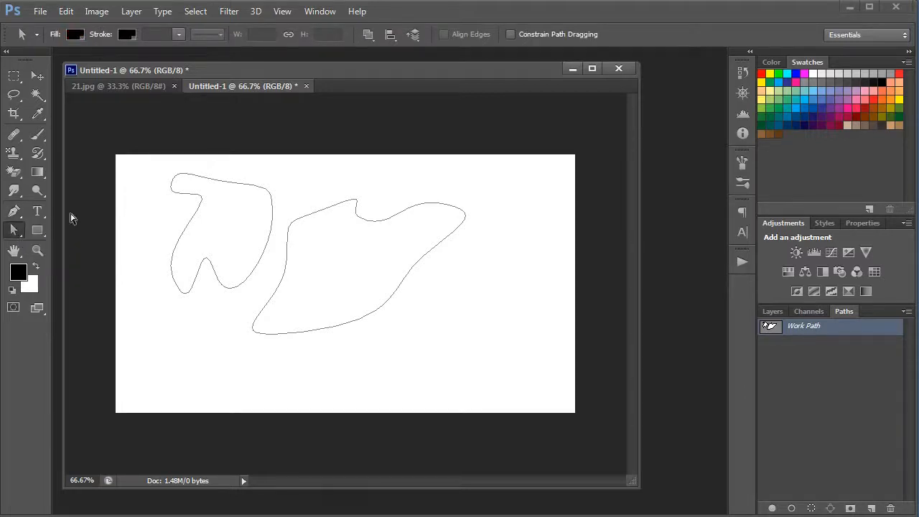
{"action": "left_click_drag", "start_coordinate": [160, 213], "coordinate": [224, 240]}
{"action": "left_click_drag", "start_coordinate": [234, 183], "coordinate": [252, 167]}
Move the whole new path downward and slightly to the left with the Path Selection Tool.
{"action": "left_click", "coordinate": [14, 230]}
{"action": "left_click", "coordinate": [79, 228]}
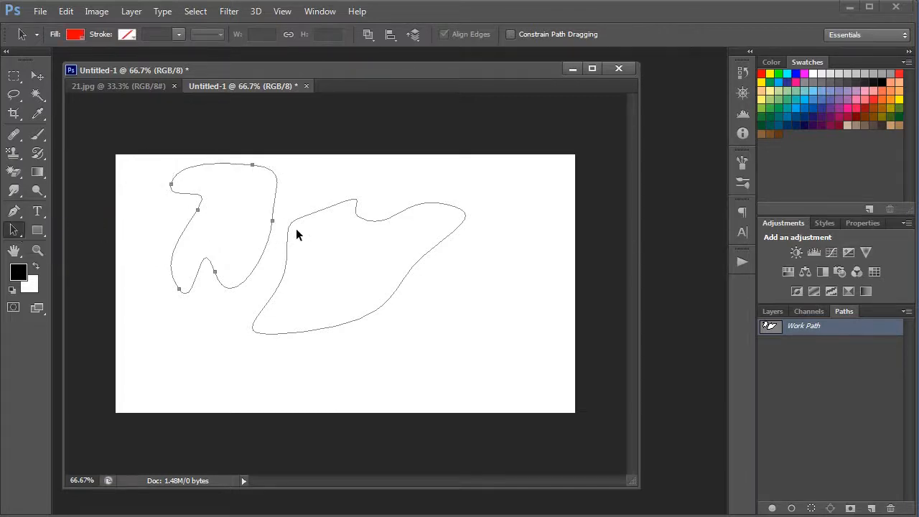
{"action": "left_click_drag", "start_coordinate": [271, 225], "coordinate": [256, 262]}
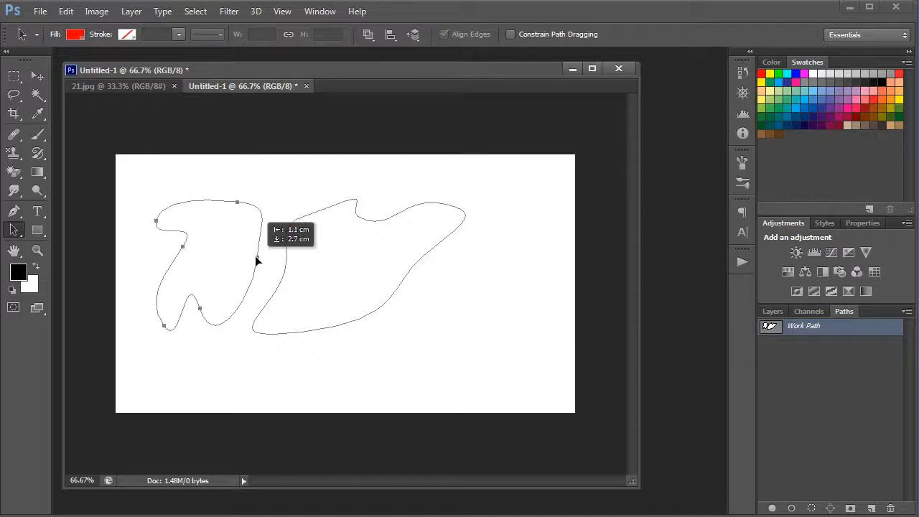
Reposition the top anchor point of the newer path with the Direct Selection Tool.
{"action": "left_click", "coordinate": [14, 231]}
{"action": "left_click", "coordinate": [128, 230]}
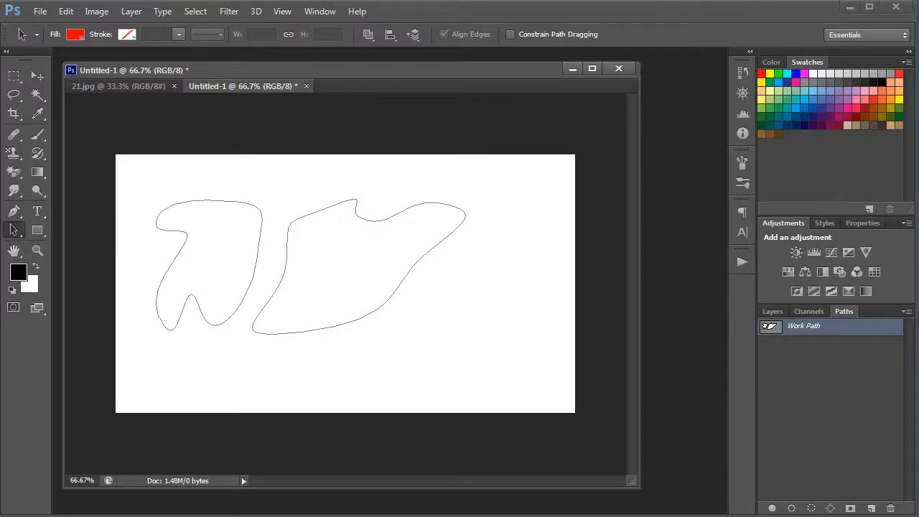
{"action": "left_click", "coordinate": [13, 235]}
{"action": "left_click", "coordinate": [61, 242]}
{"action": "left_click_drag", "start_coordinate": [231, 196], "coordinate": [264, 175]}
Convert the newer path's top anchor to a corner point, and pull direction handles out of it to smooth it.
{"action": "left_click", "coordinate": [16, 213]}
{"action": "left_click_drag", "start_coordinate": [17, 219], "coordinate": [57, 229]}
{"action": "left_click_drag", "start_coordinate": [80, 265], "coordinate": [64, 210]}
{"action": "left_click", "coordinate": [217, 174], "text": "ctrl"}
{"action": "left_click", "coordinate": [217, 174], "text": "alt"}
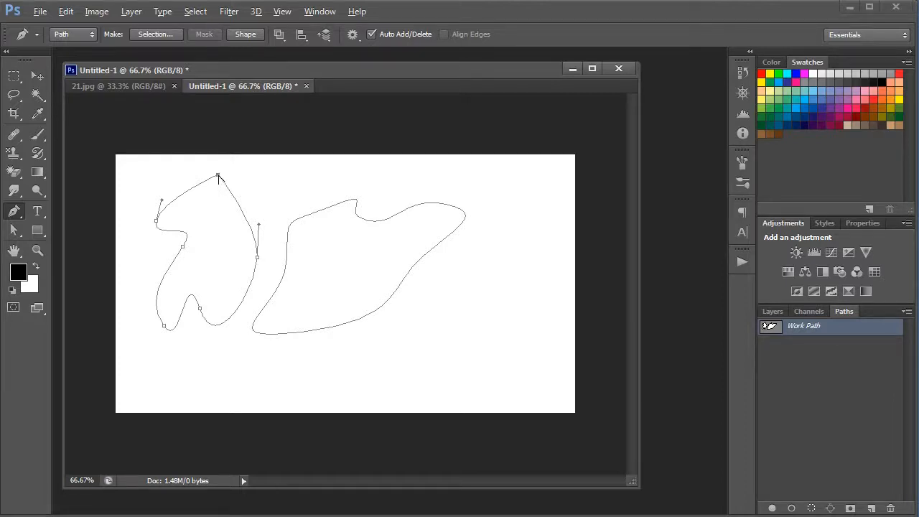
{"action": "left_click_drag", "start_coordinate": [219, 175], "coordinate": [183, 164]}
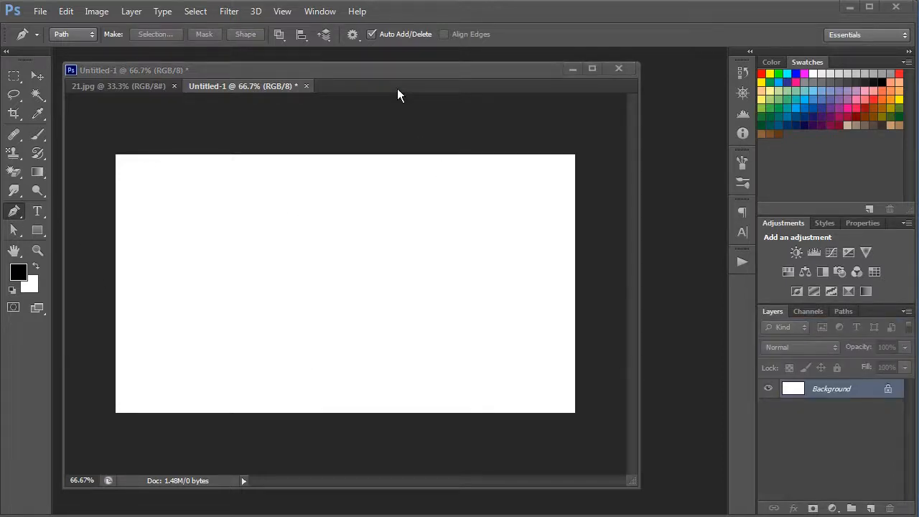
Display the grid over the blank document.
{"action": "left_click", "coordinate": [408, 64]}
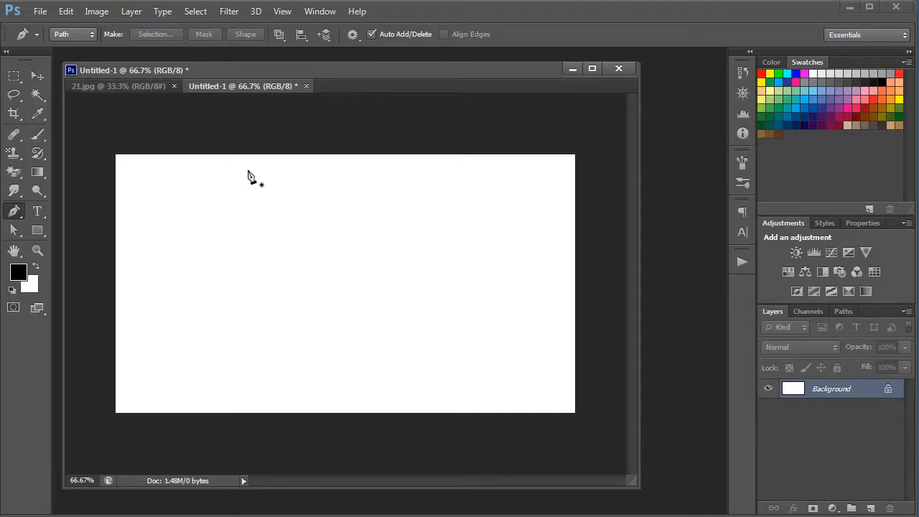
{"action": "left_click", "coordinate": [274, 13]}
{"action": "mouse_move", "coordinate": [333, 195]}
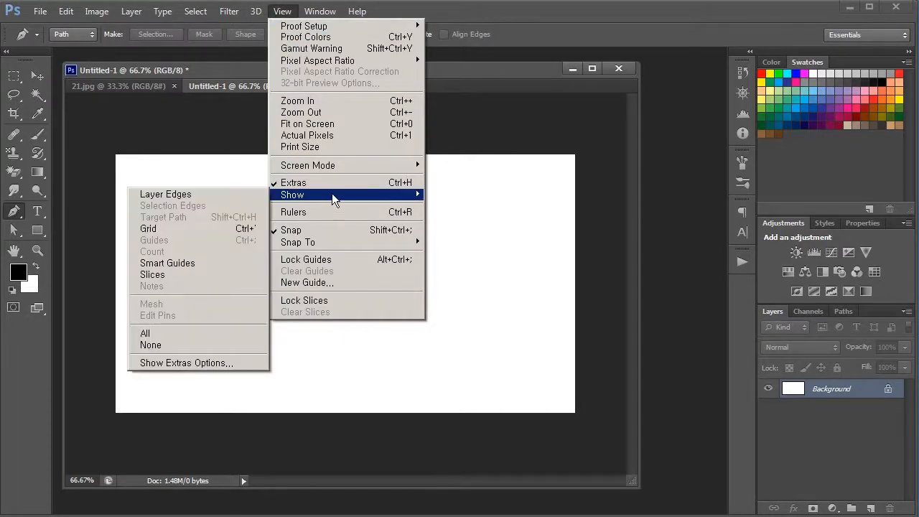
{"action": "left_click", "coordinate": [237, 230]}
{"action": "left_click", "coordinate": [232, 235], "text": "ctrl"}
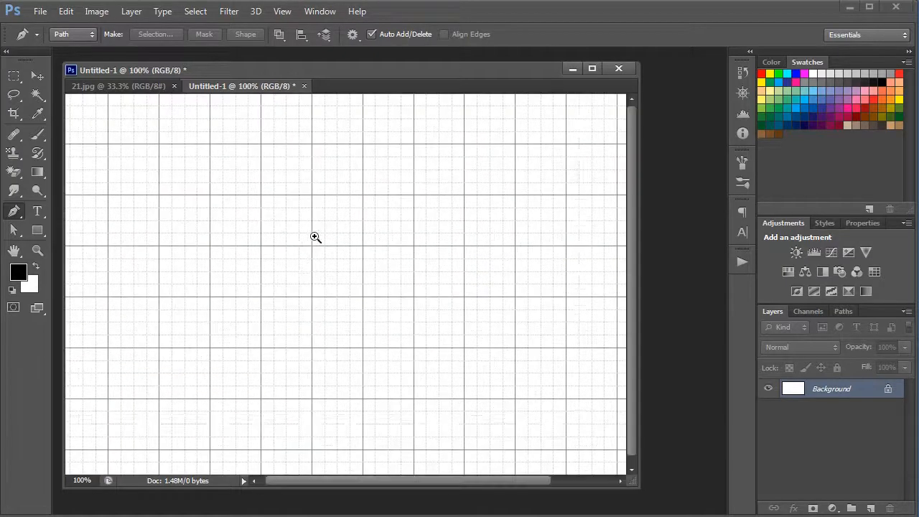
{"action": "left_click", "coordinate": [315, 236], "text": "ctrl"}
{"action": "key", "text": "ctrl+0"}
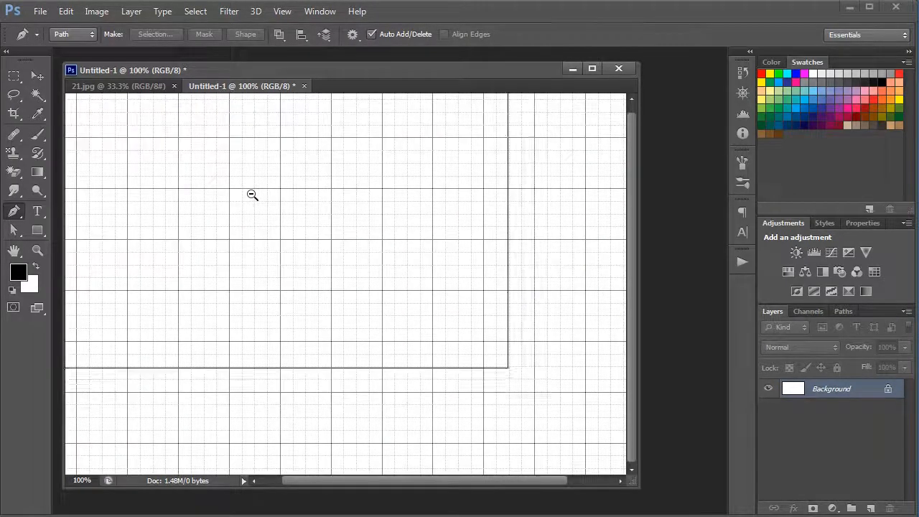
{"action": "left_click", "coordinate": [253, 239], "text": "ctrl"}
{"action": "left_click", "coordinate": [248, 249], "text": "ctrl"}
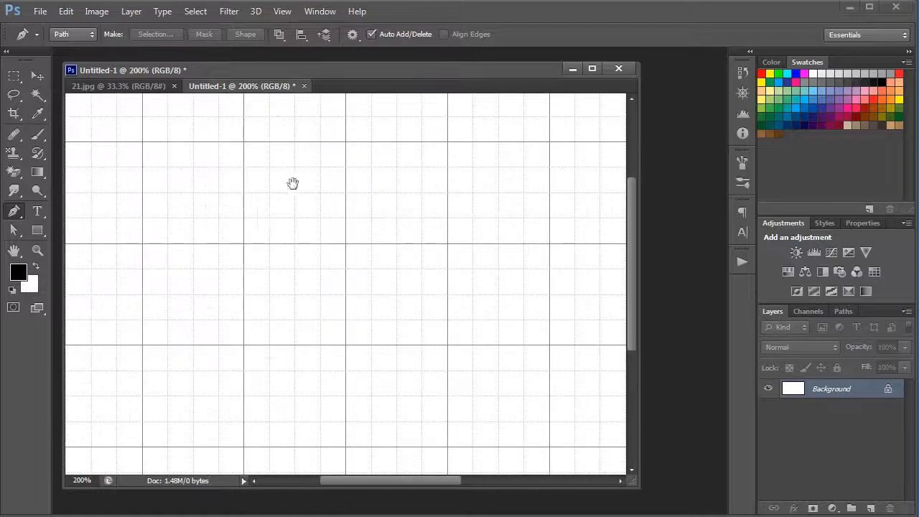
{"action": "left_click_drag", "start_coordinate": [310, 165], "coordinate": [277, 277]}
{"action": "left_click", "coordinate": [242, 255]}
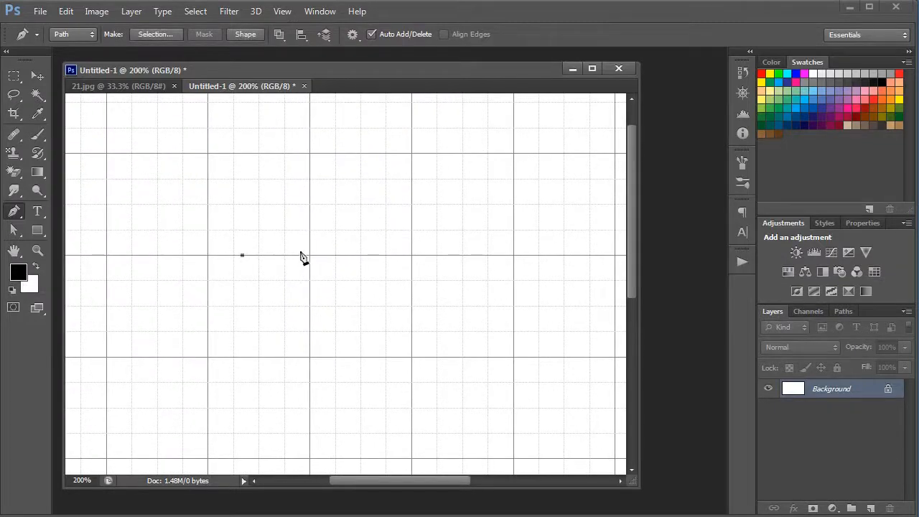
{"action": "left_click", "coordinate": [303, 250]}
{"action": "key", "text": "ctrl+z"}
{"action": "key", "text": "ctrl+z"}
{"action": "key", "text": "ctrl+z"}
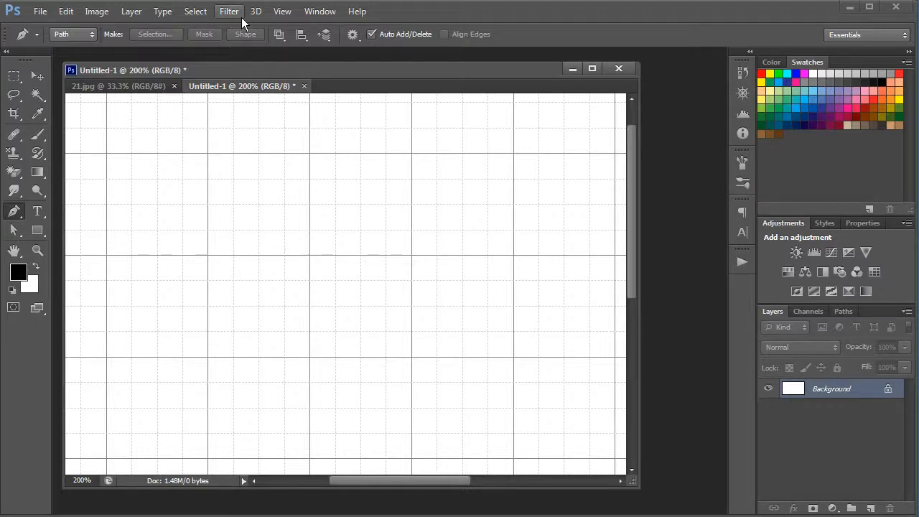
Check the Snap To options for the Grid setting.
{"action": "left_click", "coordinate": [241, 15]}
{"action": "mouse_move", "coordinate": [305, 16]}
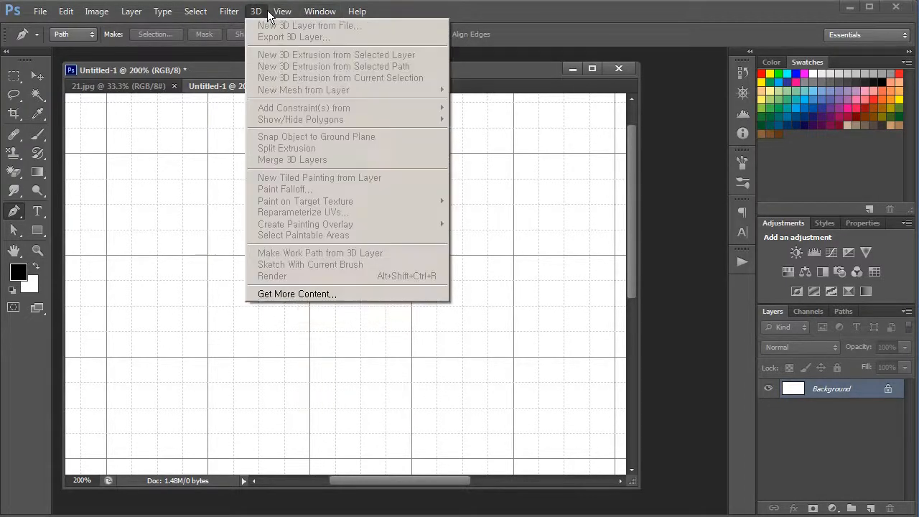
{"action": "mouse_move", "coordinate": [323, 244]}
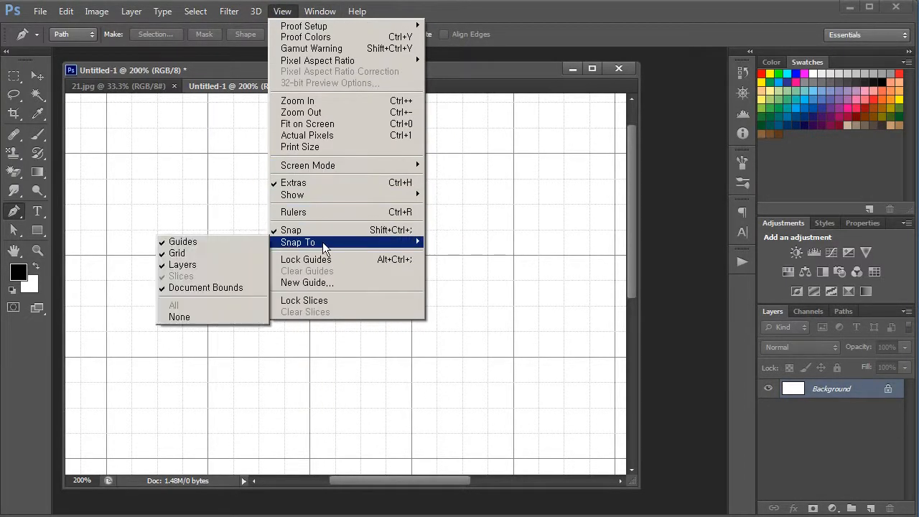
{"action": "left_click", "coordinate": [248, 255]}
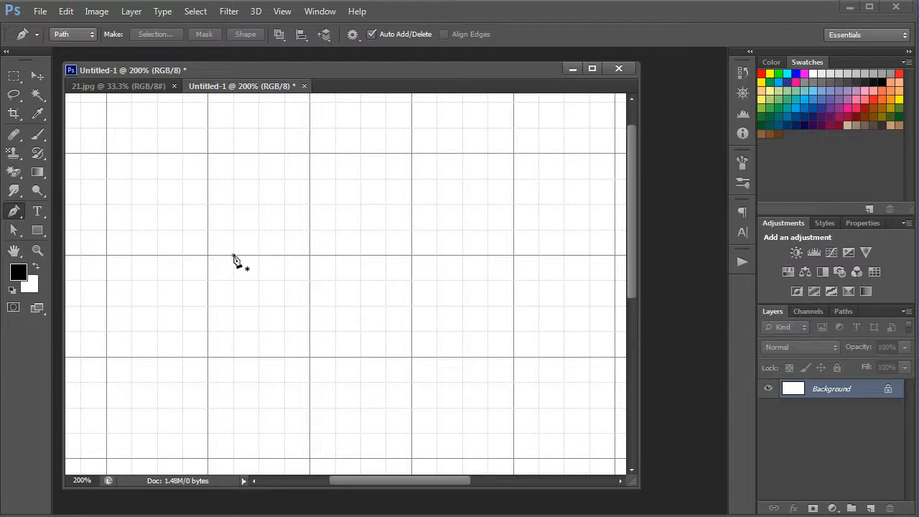
Draw a closed rounded square path filling one major grid square, with corners curving across one grid subdivision.
{"action": "left_click", "coordinate": [233, 255]}
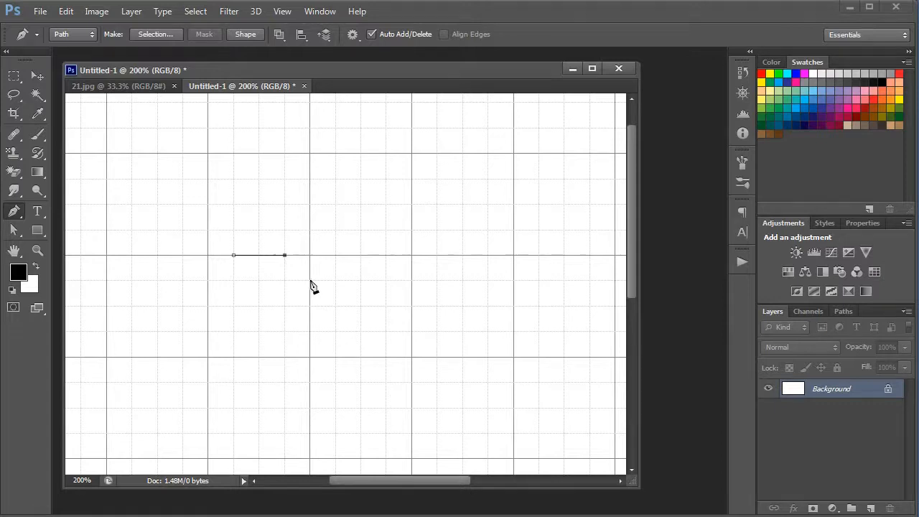
{"action": "left_click_drag", "start_coordinate": [309, 309], "coordinate": [310, 305]}
{"action": "left_click", "coordinate": [309, 331]}
{"action": "left_click_drag", "start_coordinate": [253, 357], "coordinate": [259, 357]}
{"action": "left_click", "coordinate": [233, 357]}
{"action": "left_click_drag", "start_coordinate": [208, 332], "coordinate": [206, 310]}
{"action": "left_click", "coordinate": [208, 281]}
{"action": "left_click", "coordinate": [233, 256]}
{"action": "mouse_move", "coordinate": [258, 257]}
{"action": "left_mouse_down"}
{"action": "mouse_move", "coordinate": [237, 256]}
{"action": "mouse_move", "coordinate": [290, 256]}
{"action": "mouse_move", "coordinate": [242, 256]}
{"action": "mouse_move", "coordinate": [257, 256]}
{"action": "left_mouse_up"}
Convert the rounded square path to a selection, try a black fill and undo it, and clear the selection.
{"action": "key", "text": "ctrl+Return"}
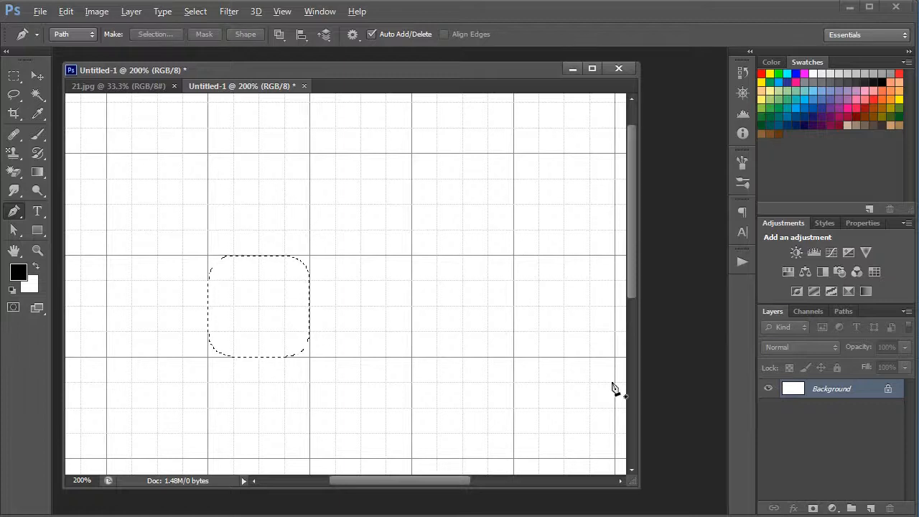
{"action": "key", "text": "alt+BackSpace"}
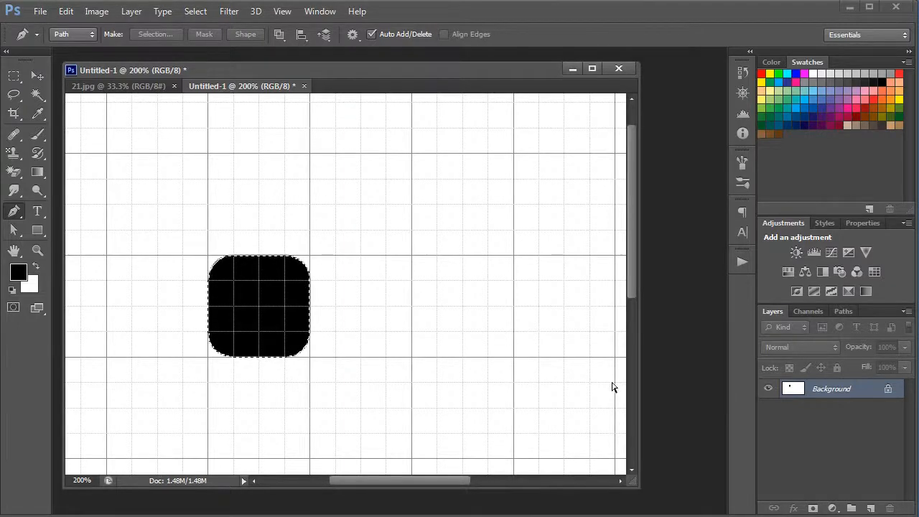
{"action": "key", "text": "ctrl+alt+z"}
{"action": "key", "text": "ctrl+alt+z"}
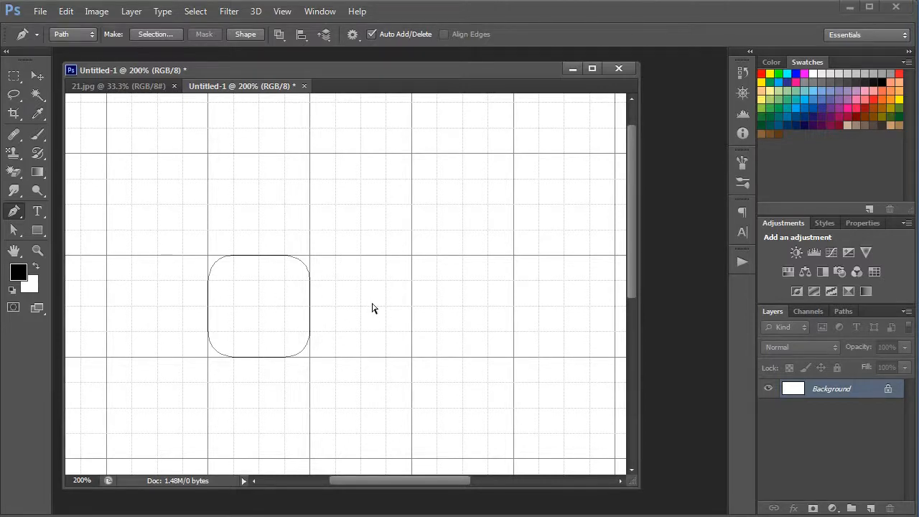
{"action": "key", "text": "ctrl+Return"}
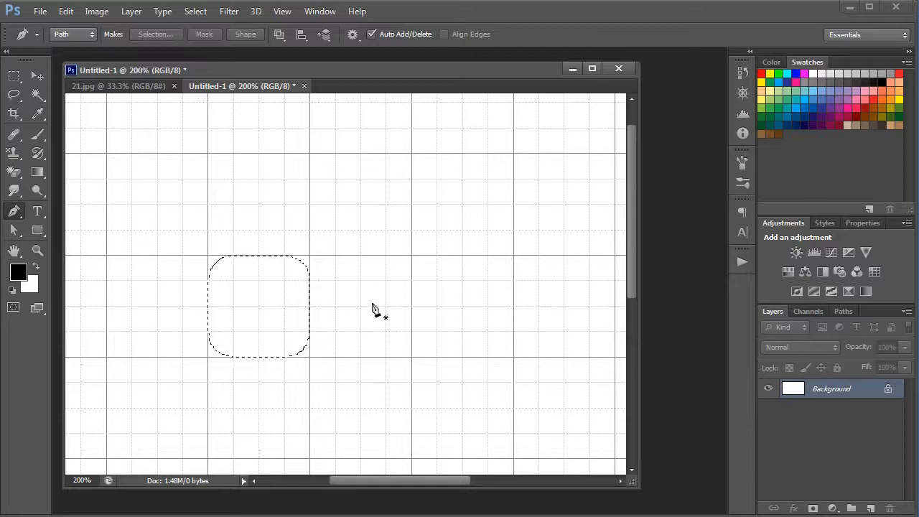
{"action": "key", "text": "ctrl+d"}
Examine the gridline spacing and subdivisions in the Guides, Grid & Slices preferences, and cancel without changes.
{"action": "left_click", "coordinate": [97, 10]}
{"action": "mouse_move", "coordinate": [65, 11]}
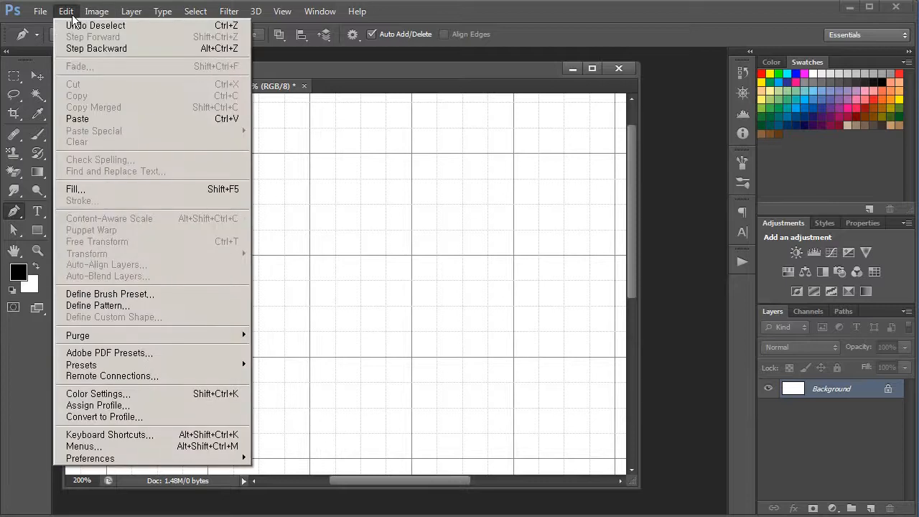
{"action": "mouse_move", "coordinate": [215, 460]}
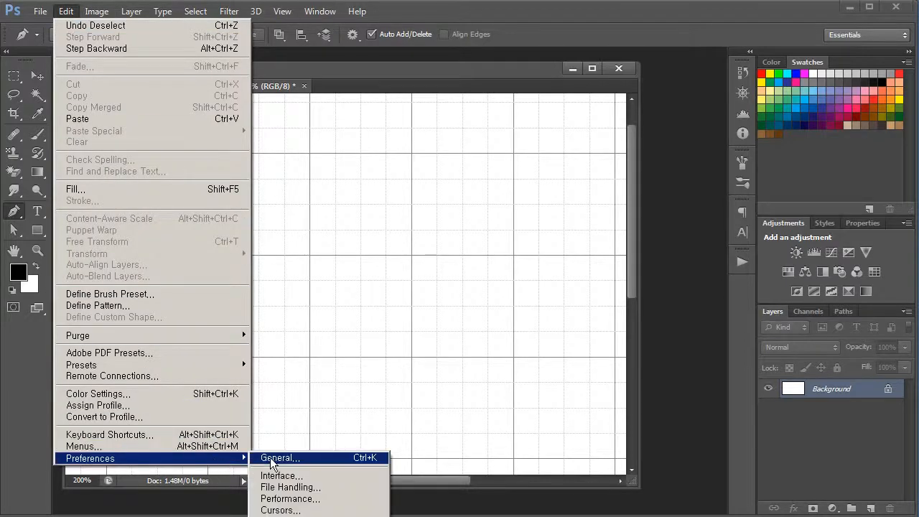
{"action": "left_click", "coordinate": [302, 516]}
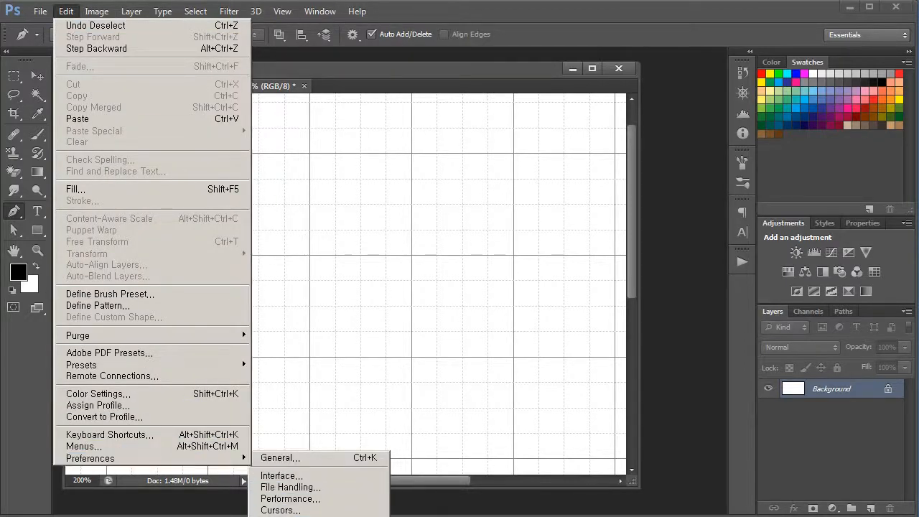
{"action": "left_click_drag", "start_coordinate": [671, 249], "coordinate": [638, 251]}
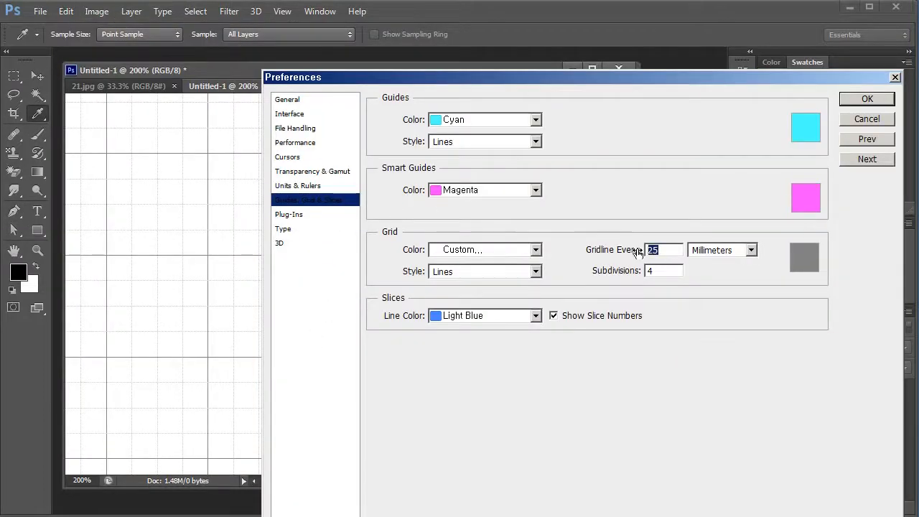
{"action": "left_click", "coordinate": [667, 270]}
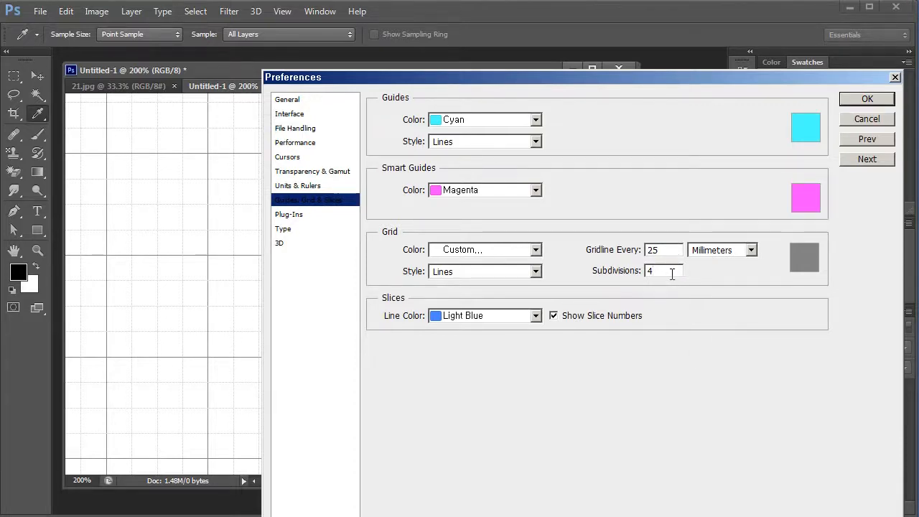
{"action": "left_click", "coordinate": [871, 122]}
{"action": "key", "text": "p"}
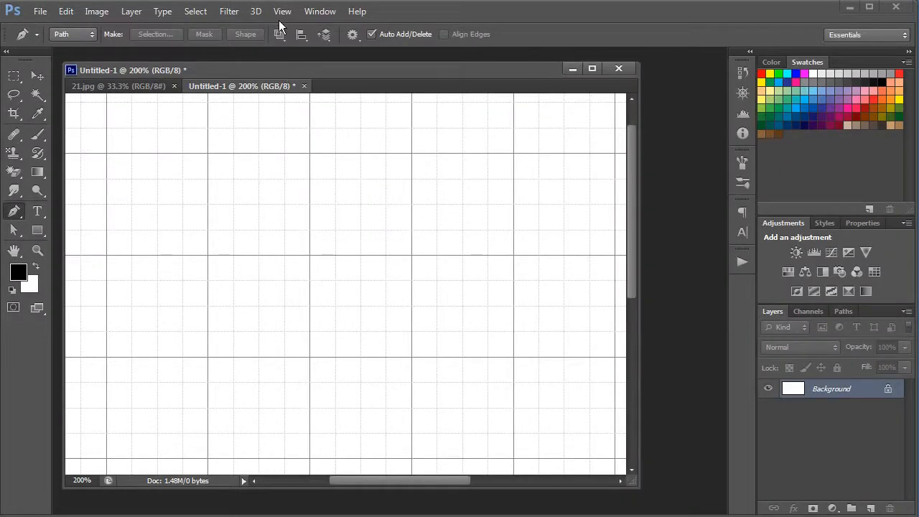
Load the rounded square as a selection, fill it with black, and hide the extras.
{"action": "key", "text": "ctrl+Return"}
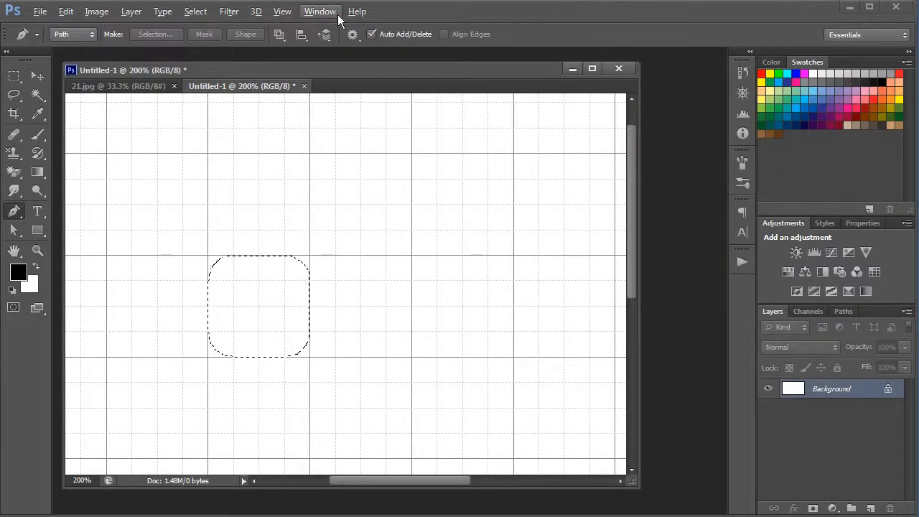
{"action": "key", "text": "alt+BackSpace"}
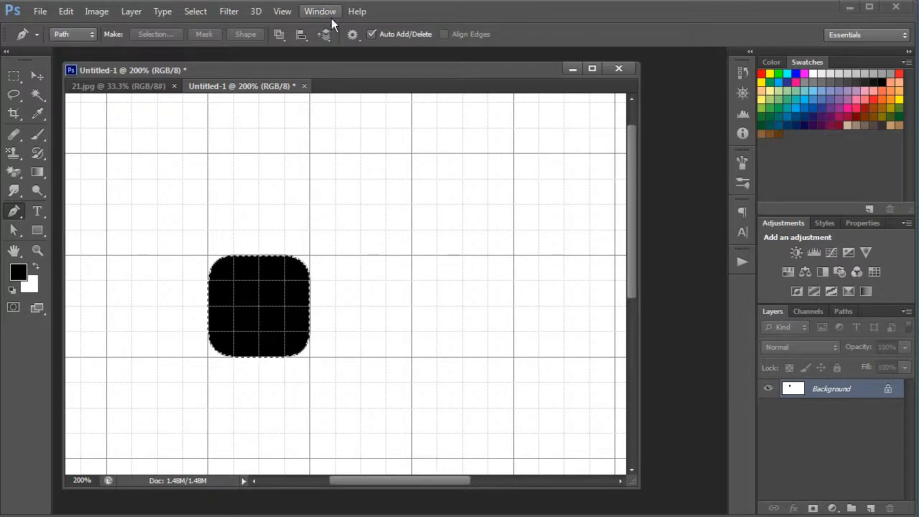
{"action": "left_click", "coordinate": [333, 12]}
{"action": "mouse_move", "coordinate": [282, 12]}
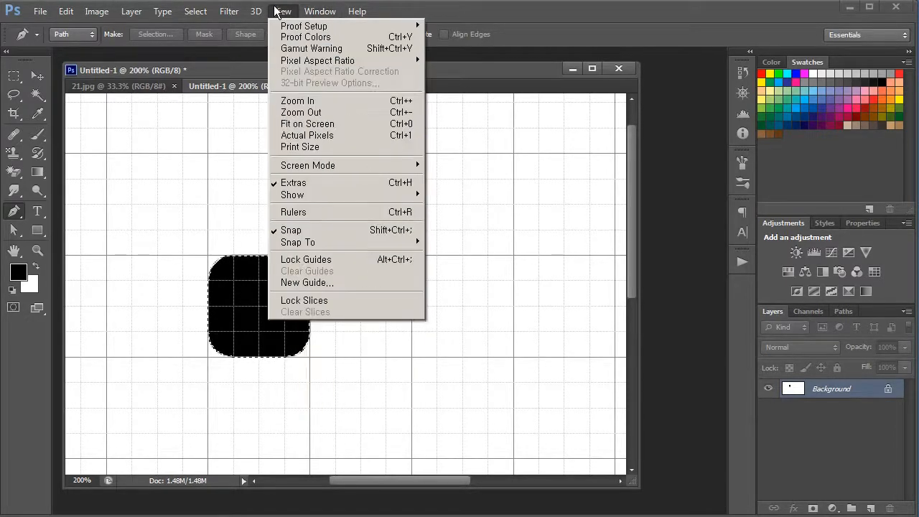
{"action": "left_click", "coordinate": [327, 186]}
Undo the black fill and the selection, and show the extras again.
{"action": "key", "text": "ctrl+alt+z"}
{"action": "key", "text": "ctrl+alt+z"}
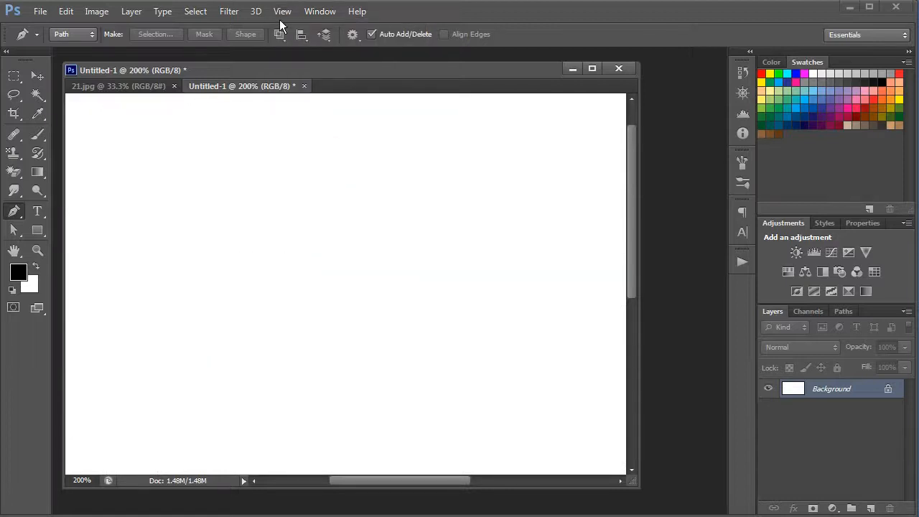
{"action": "left_click", "coordinate": [256, 11]}
{"action": "mouse_move", "coordinate": [282, 12]}
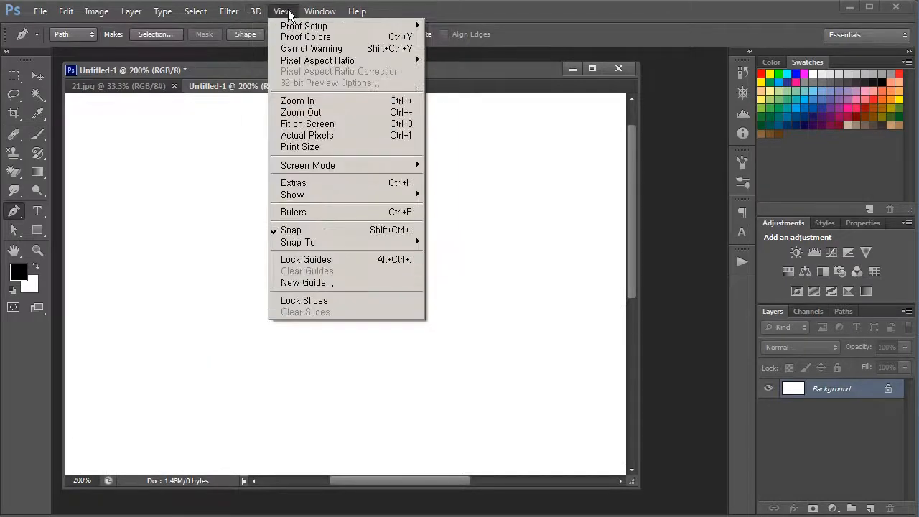
{"action": "left_click", "coordinate": [339, 184]}
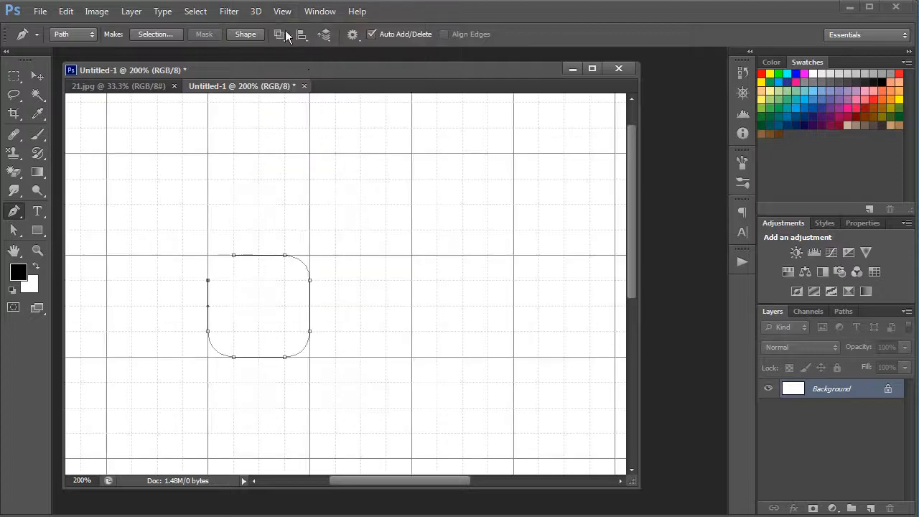
Hide only the grid, and convert the rounded square path to a selection.
{"action": "left_click", "coordinate": [283, 12]}
{"action": "mouse_move", "coordinate": [329, 200]}
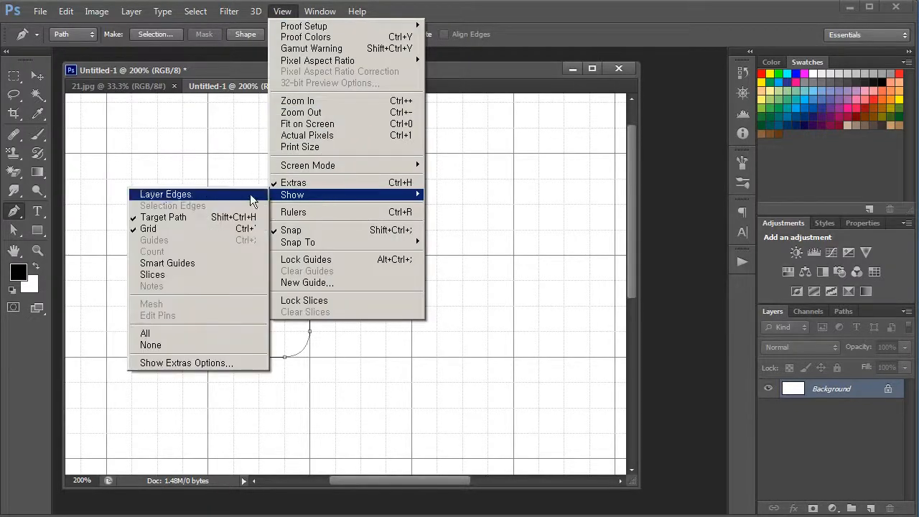
{"action": "left_click", "coordinate": [215, 230]}
{"action": "key", "text": "ctrl+Return"}
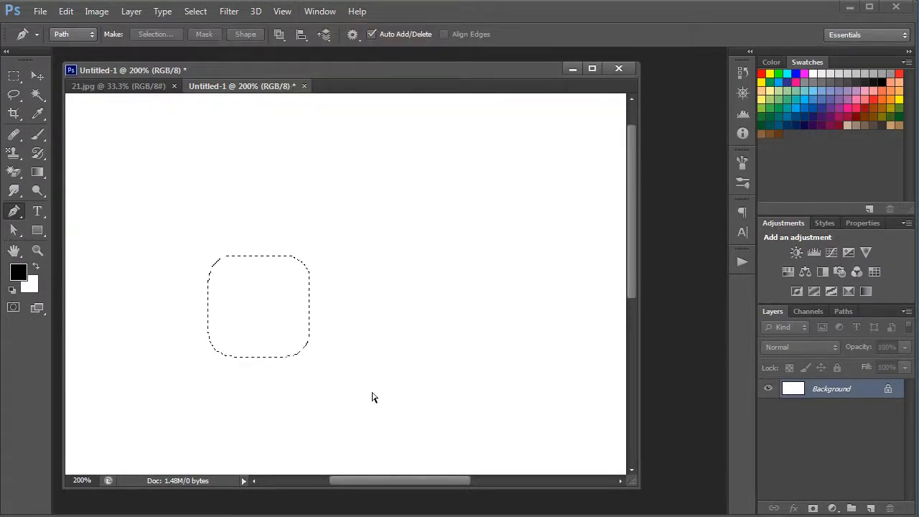